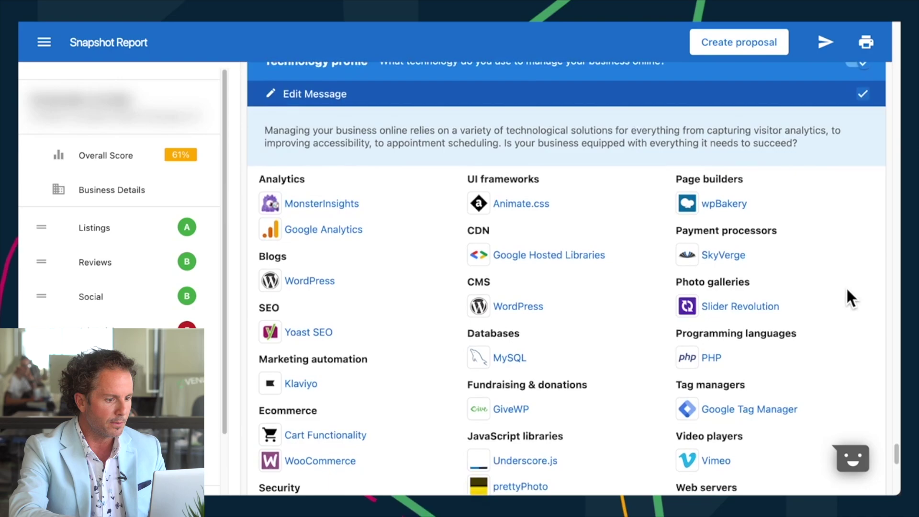
Review the detected technologies and toggle the Technology profile section off and back on.
{"action": "scroll", "coordinate": [850, 299], "scroll_direction": "down", "scroll_amount": 3}
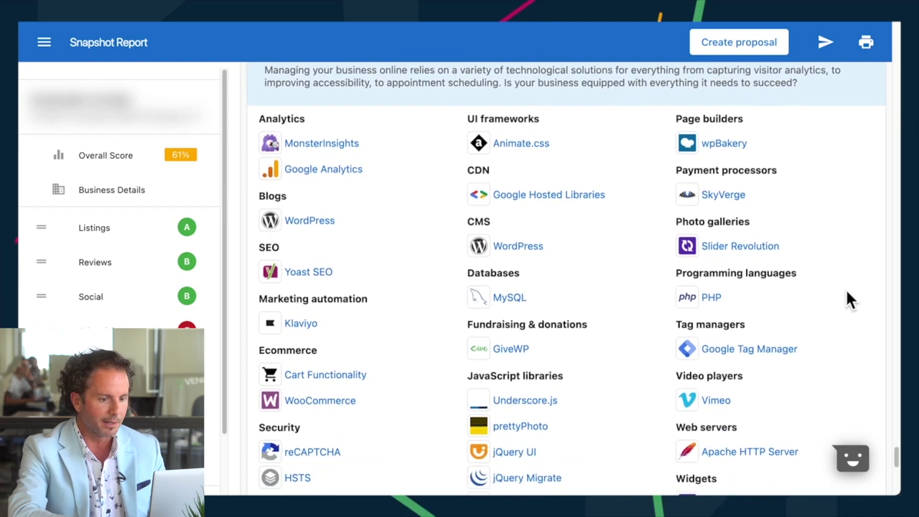
{"action": "scroll", "coordinate": [848, 299], "scroll_direction": "down", "scroll_amount": 3}
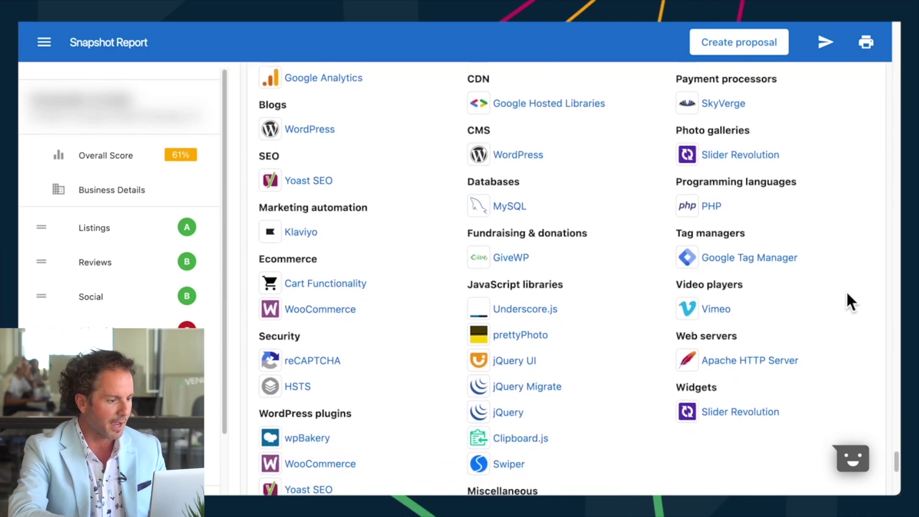
{"action": "scroll", "coordinate": [848, 299], "scroll_direction": "down", "scroll_amount": 2}
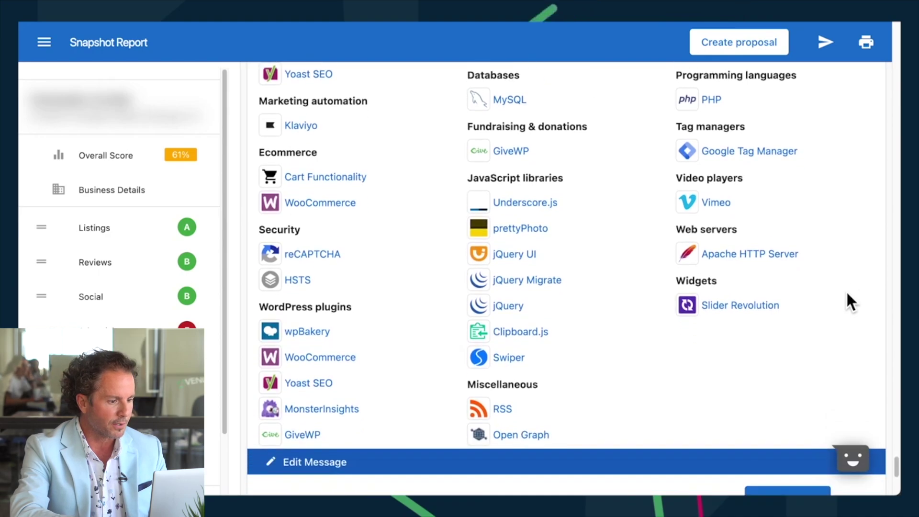
{"action": "scroll", "coordinate": [850, 301], "scroll_direction": "up", "scroll_amount": 5}
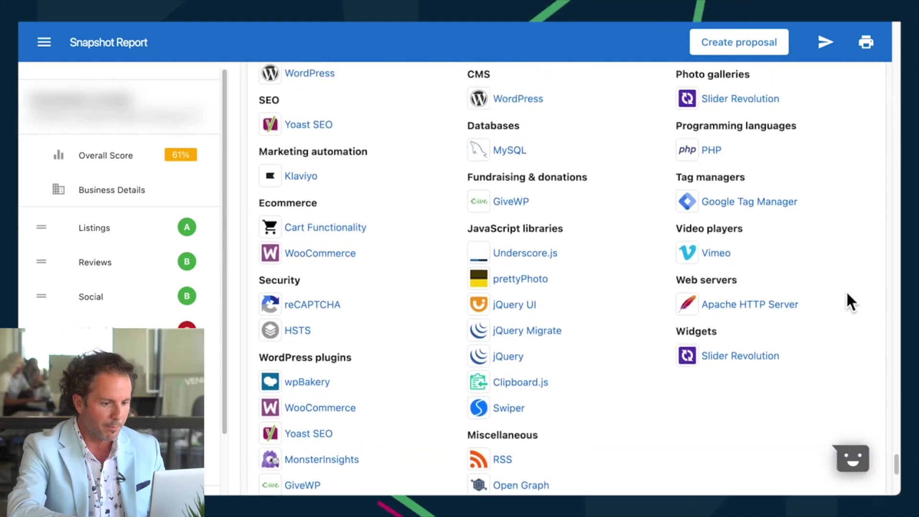
{"action": "scroll", "coordinate": [846, 293], "scroll_direction": "up", "scroll_amount": 5}
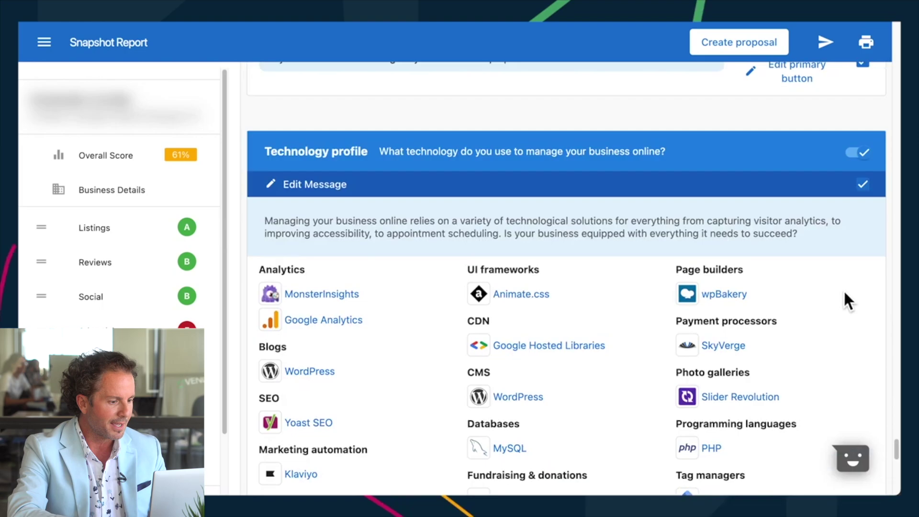
{"action": "left_click", "coordinate": [870, 157]}
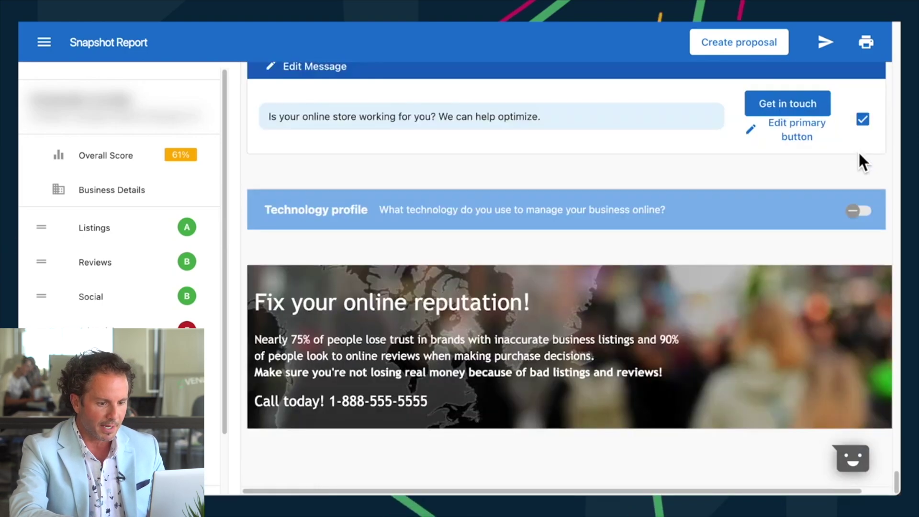
{"action": "left_click", "coordinate": [861, 215]}
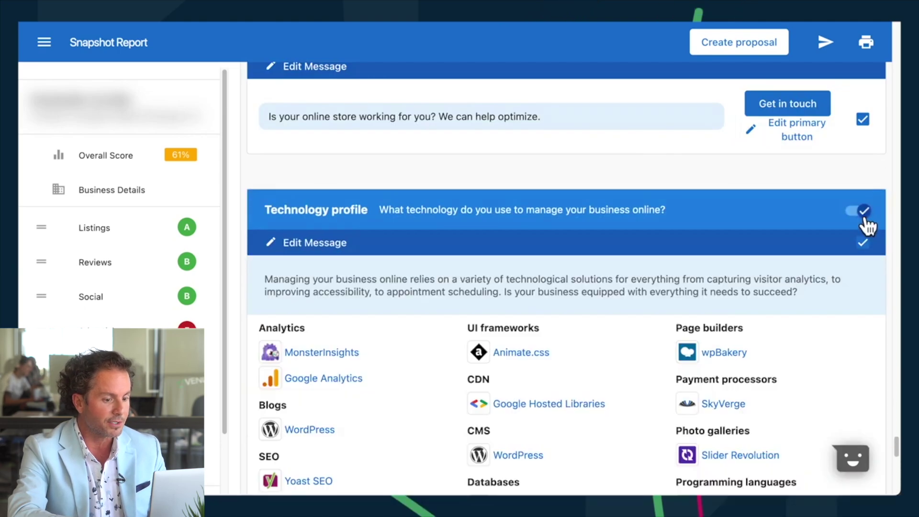
{"action": "scroll", "coordinate": [598, 327], "scroll_direction": "down", "scroll_amount": 1}
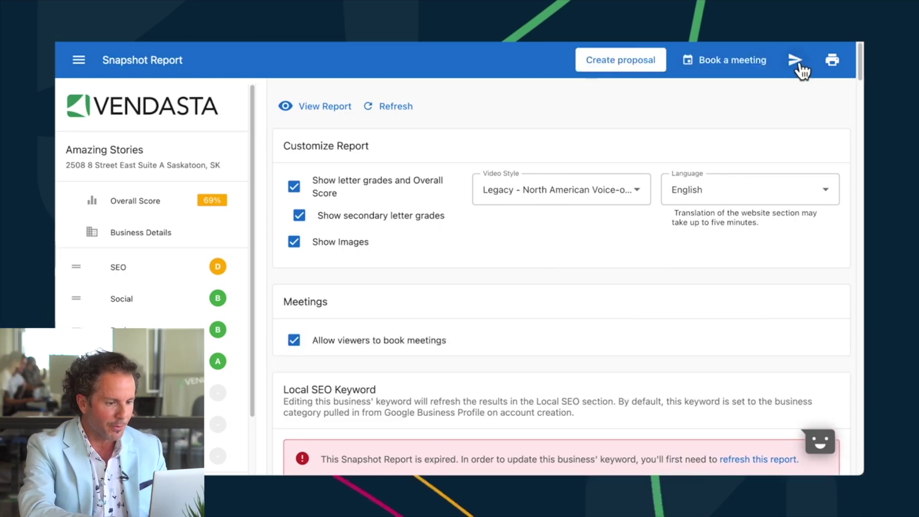
Share the snapshot by email with an AI-written message explaining Amazing Stories' SEO grade of D.
{"action": "left_click", "coordinate": [795, 64]}
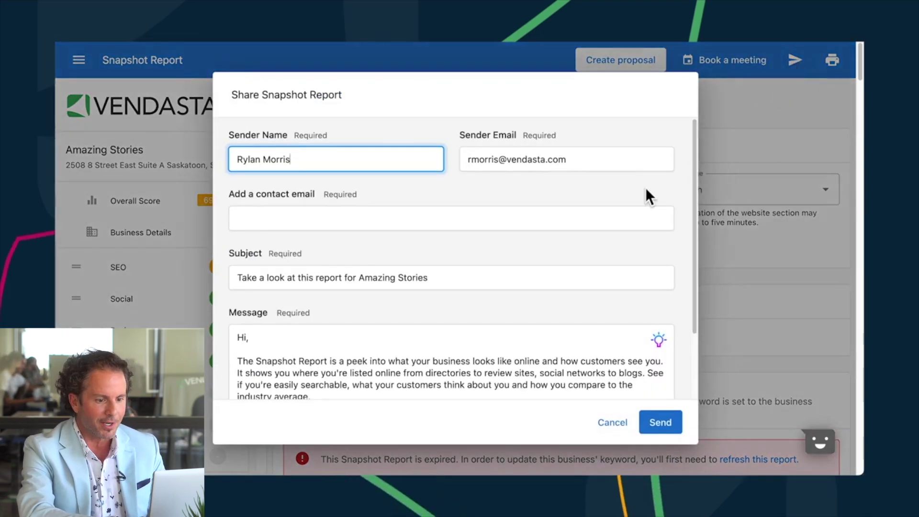
{"action": "scroll", "coordinate": [444, 285], "scroll_direction": "down", "scroll_amount": 2}
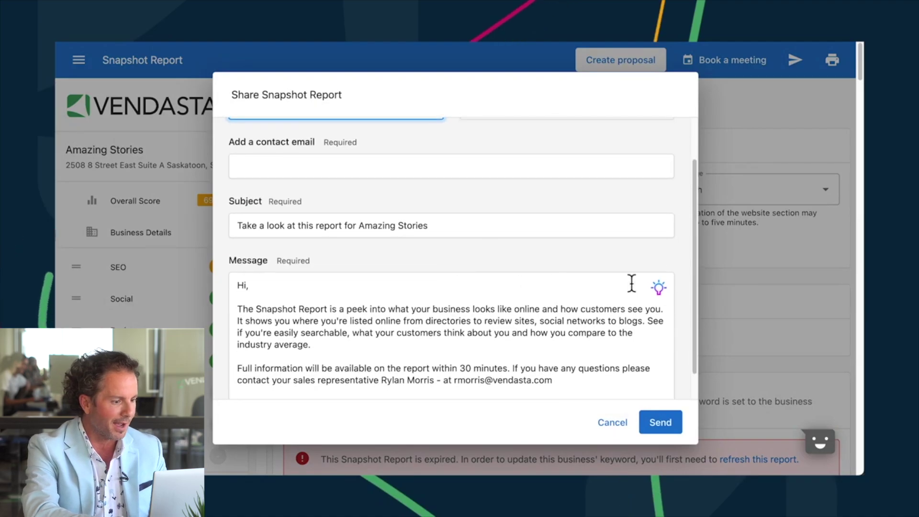
{"action": "left_click", "coordinate": [658, 288]}
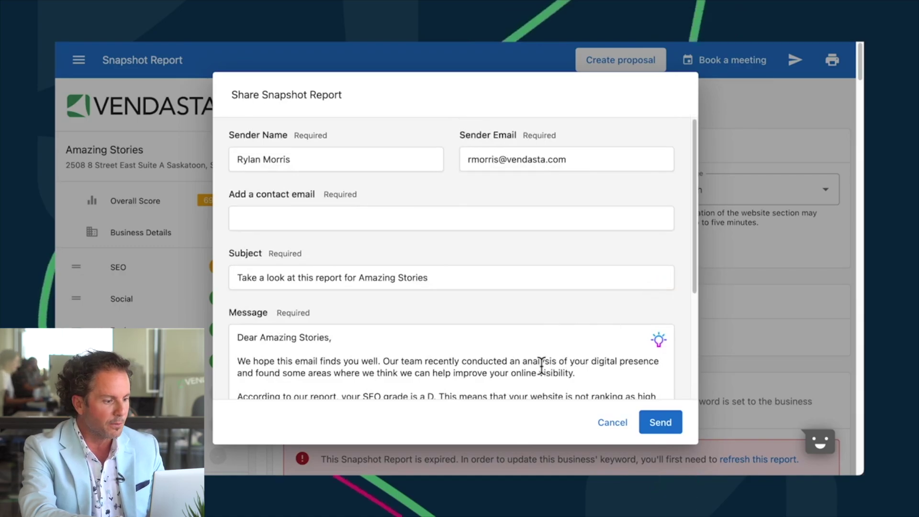
{"action": "scroll", "coordinate": [541, 366], "scroll_direction": "down", "scroll_amount": 1}
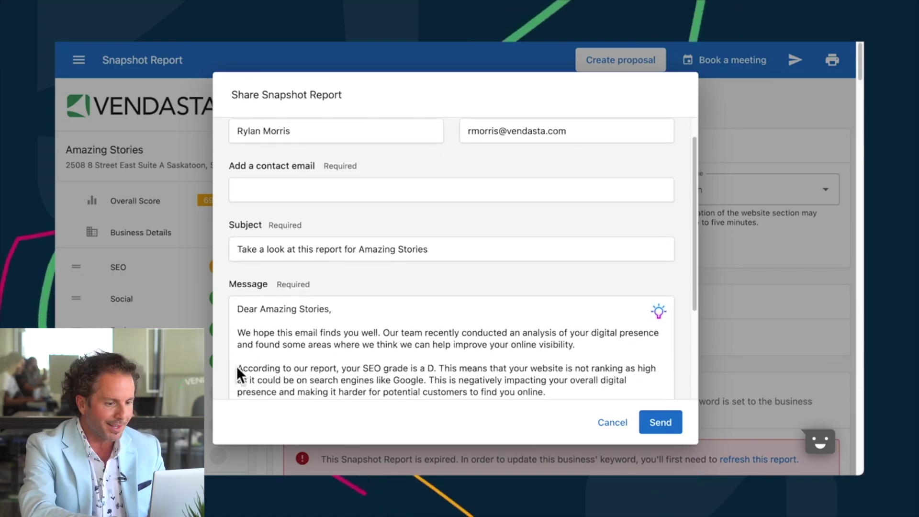
{"action": "left_click_drag", "start_coordinate": [237, 368], "coordinate": [421, 368]}
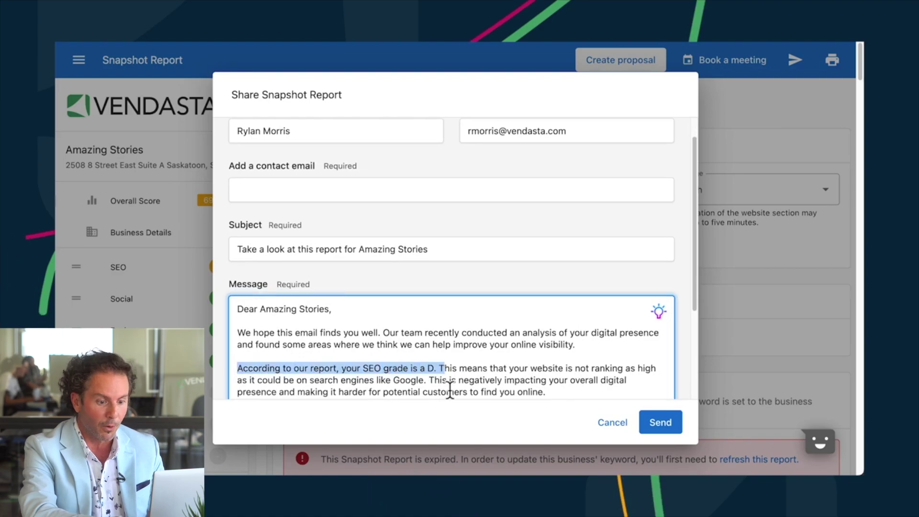
{"action": "left_click", "coordinate": [610, 374]}
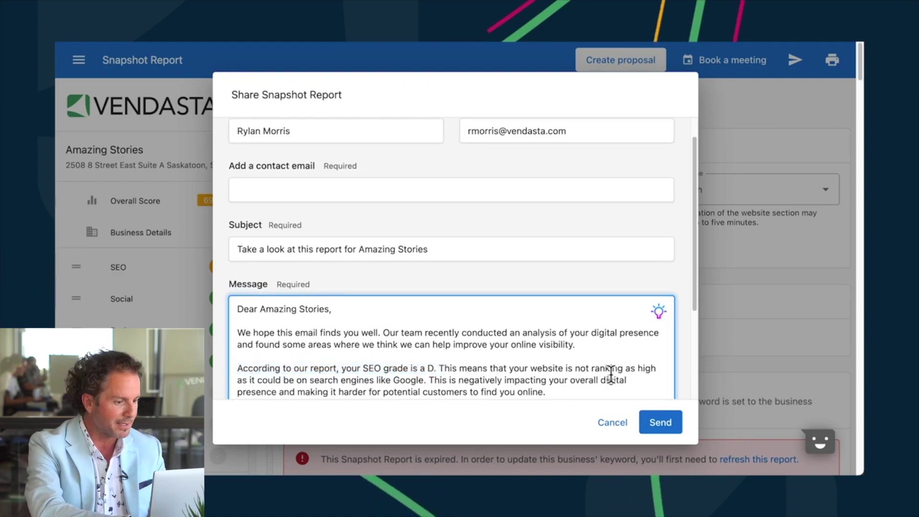
{"action": "scroll", "coordinate": [582, 349], "scroll_direction": "down", "scroll_amount": 1}
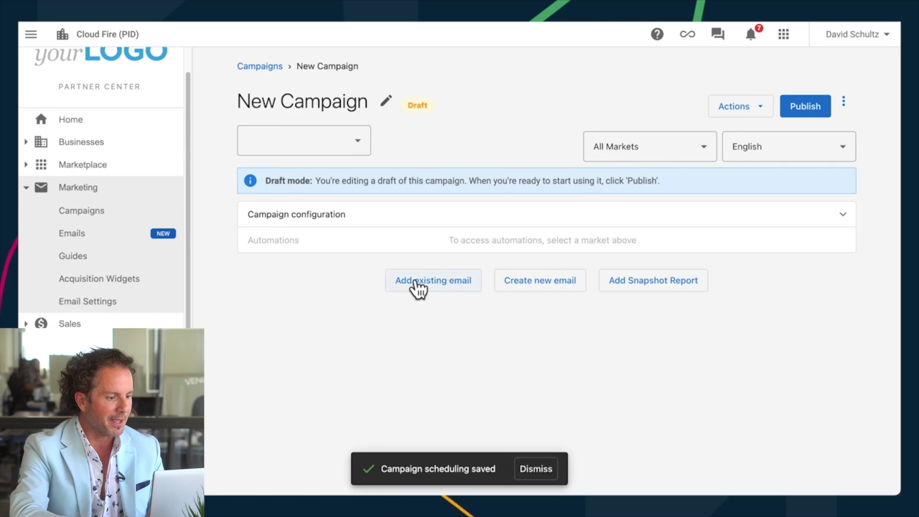
Add the existing thank-you email template to the campaign.
{"action": "left_click", "coordinate": [417, 287]}
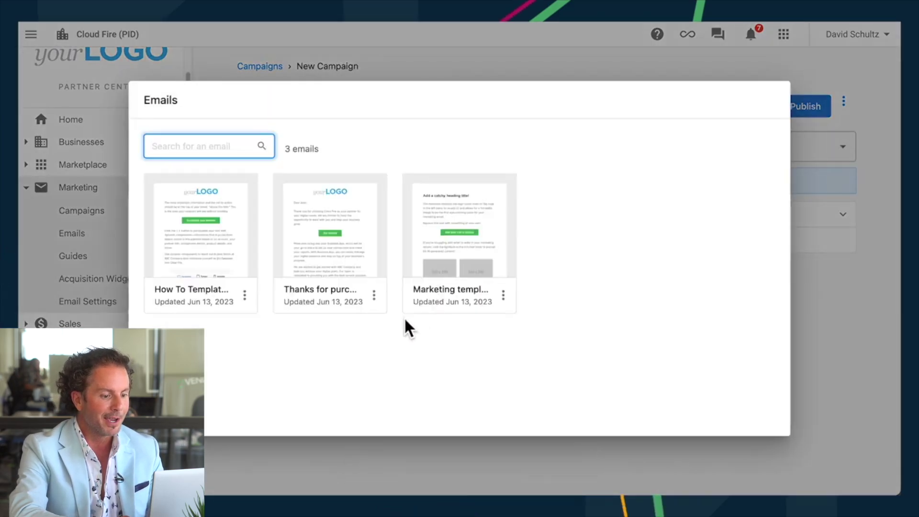
{"action": "left_click", "coordinate": [301, 268]}
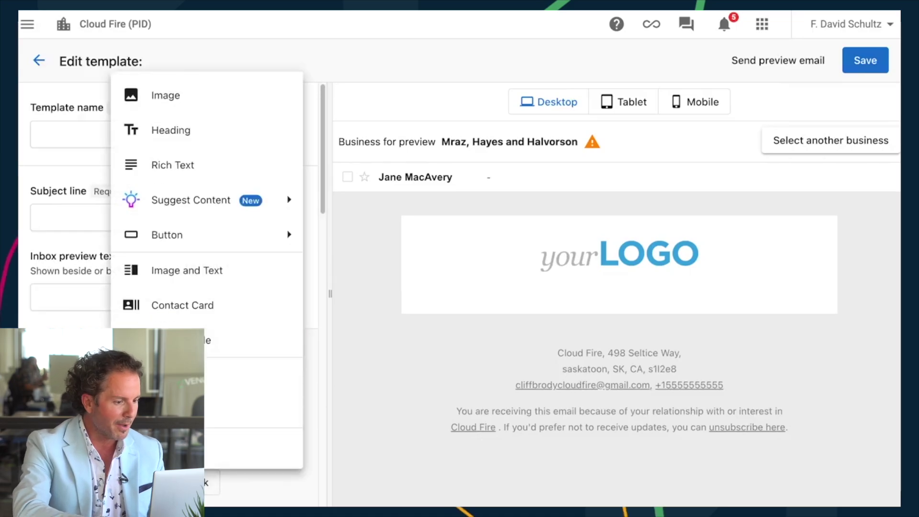
Generate glowing lightbulb images from a pasted prompt and insert the first one into the email.
{"action": "left_click", "coordinate": [191, 210]}
{"action": "left_click", "coordinate": [341, 256]}
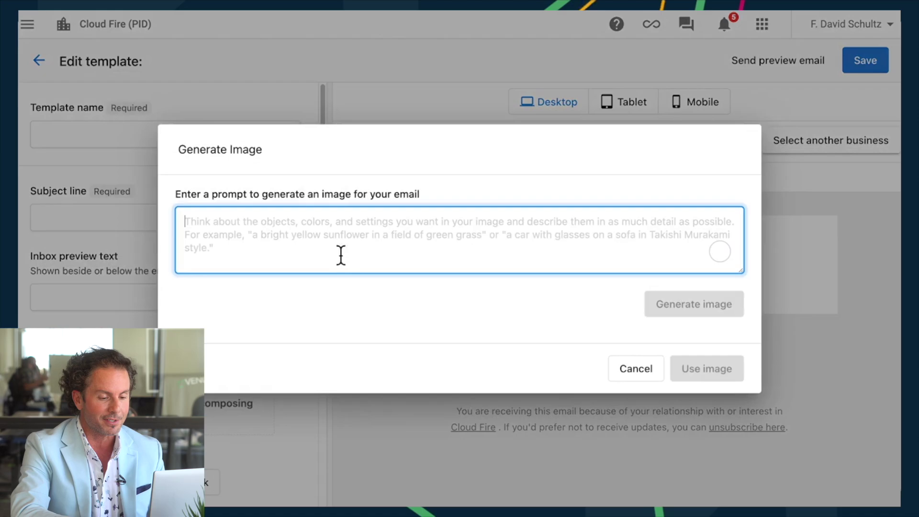
{"action": "type", "text": "A lightbulb with a flash of inspiration and excitement, signalling a great new idea!"}
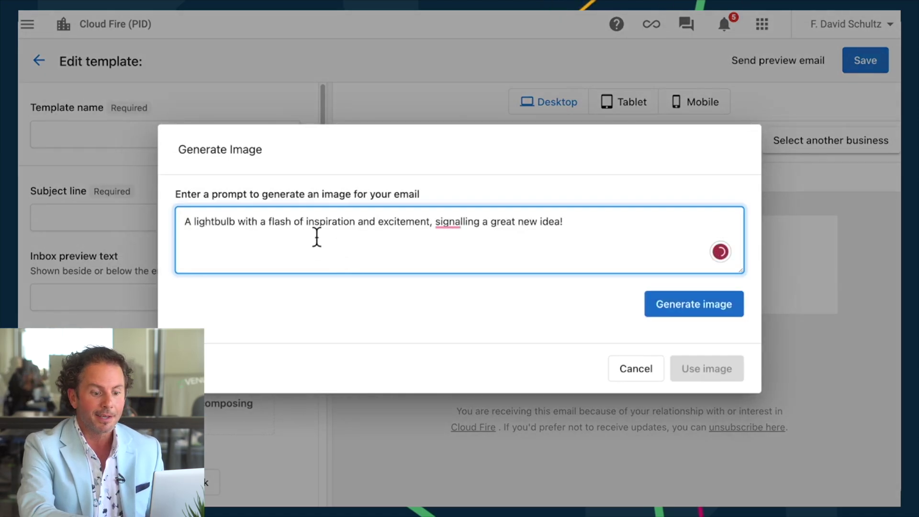
{"action": "left_click", "coordinate": [683, 307]}
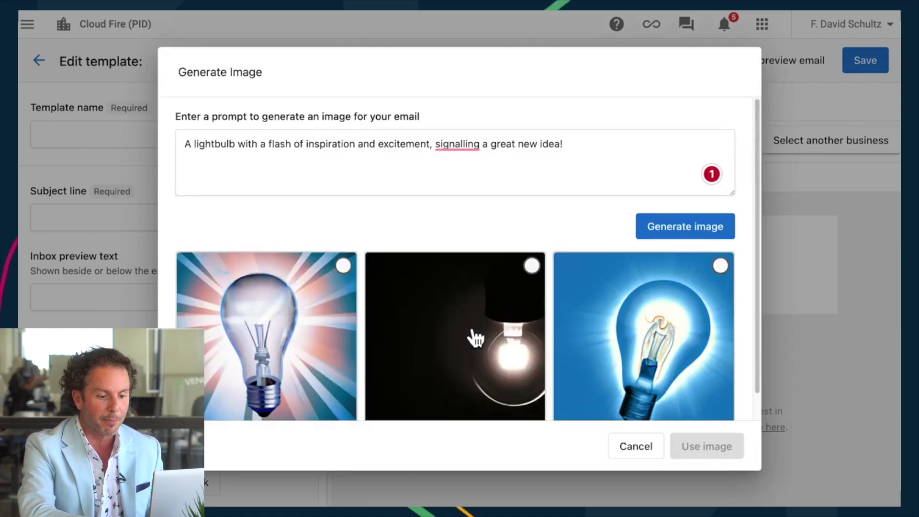
{"action": "left_click", "coordinate": [354, 277]}
{"action": "left_click", "coordinate": [732, 454]}
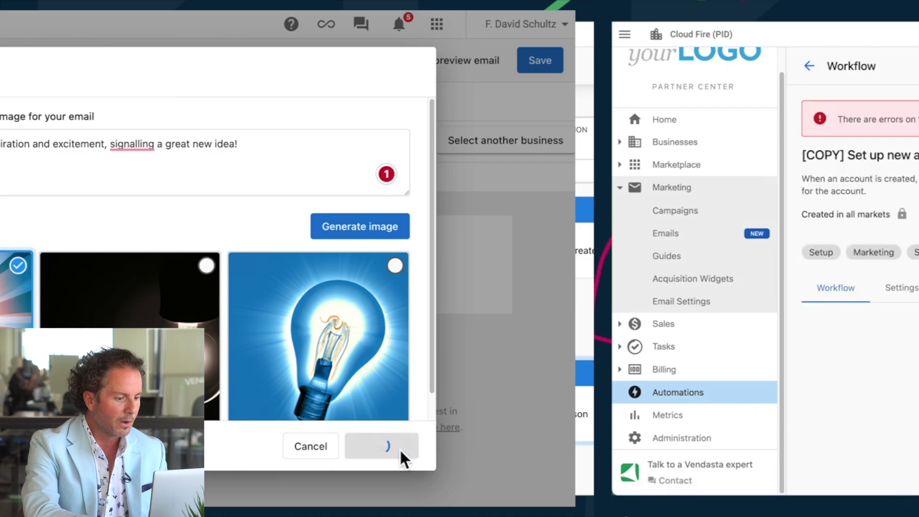
Add a Delay until step waiting up to 1 day for a link click in the individual email.
{"action": "scroll", "coordinate": [718, 297], "scroll_direction": "down", "scroll_amount": 3}
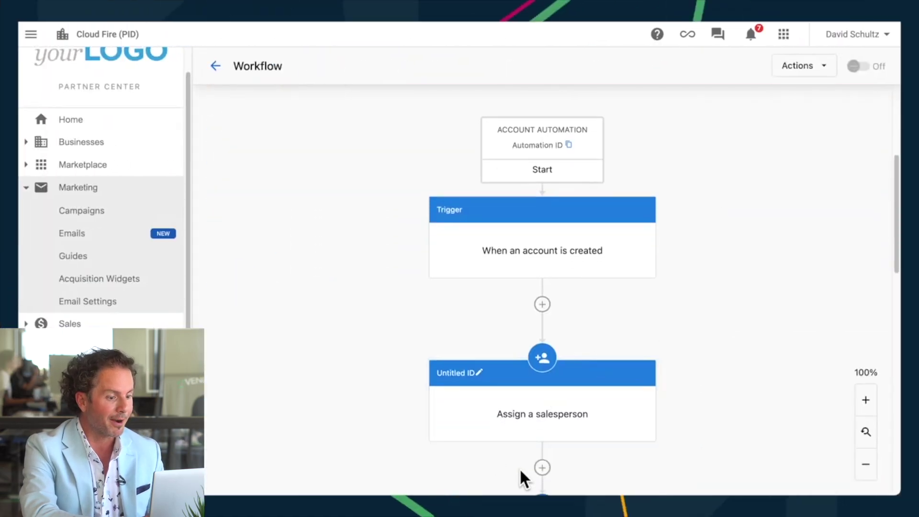
{"action": "left_click", "coordinate": [542, 467]}
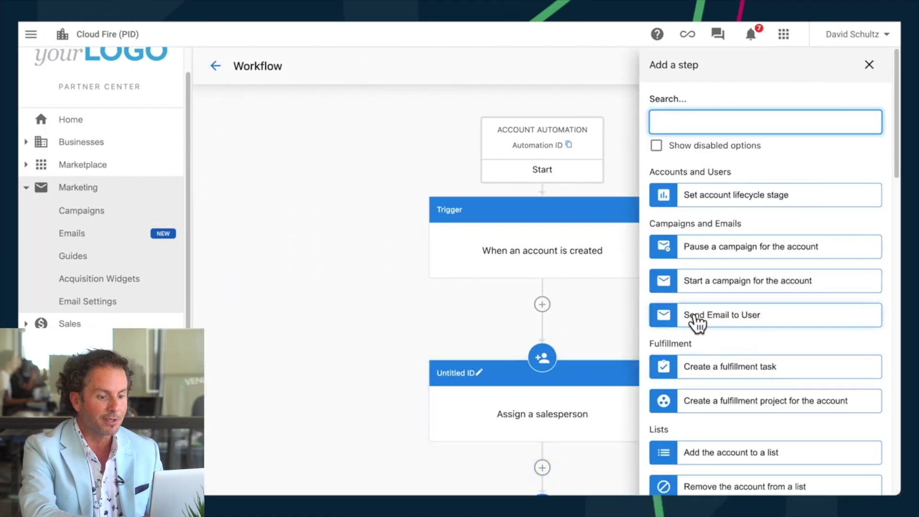
{"action": "left_click", "coordinate": [730, 318]}
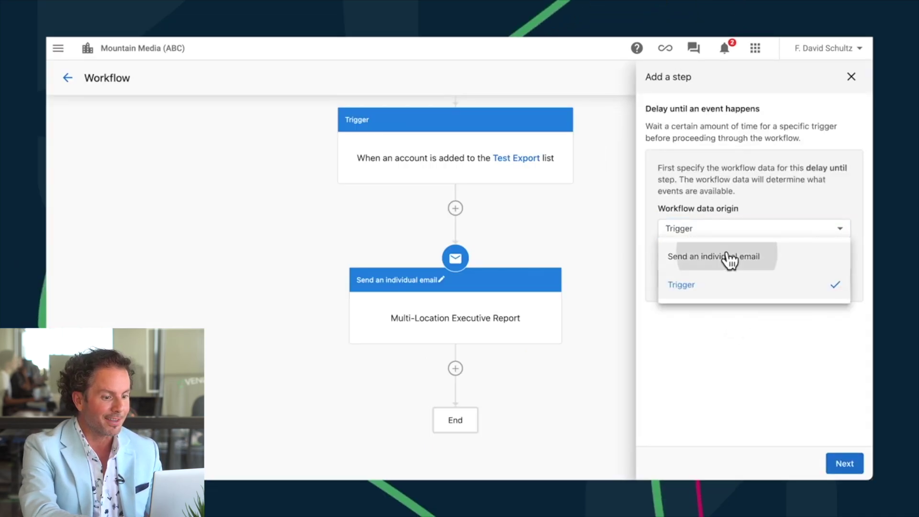
{"action": "left_click", "coordinate": [727, 258]}
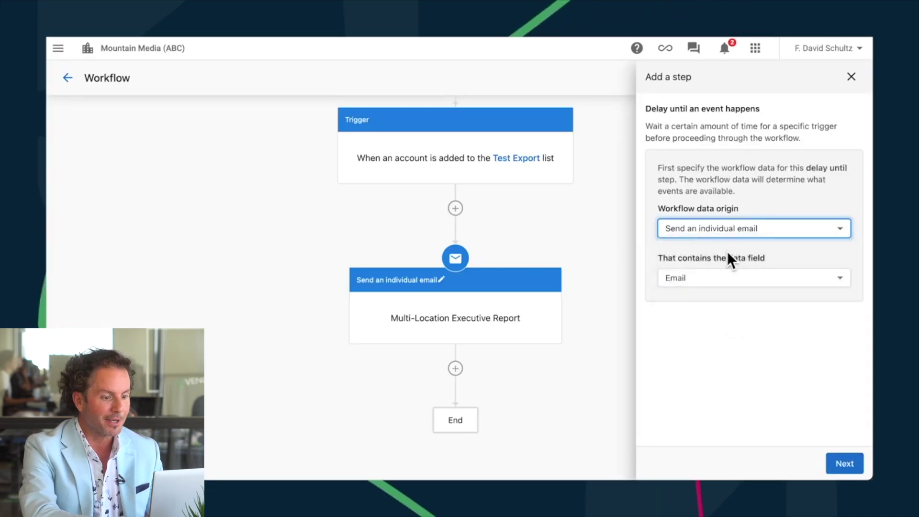
{"action": "left_click", "coordinate": [844, 463]}
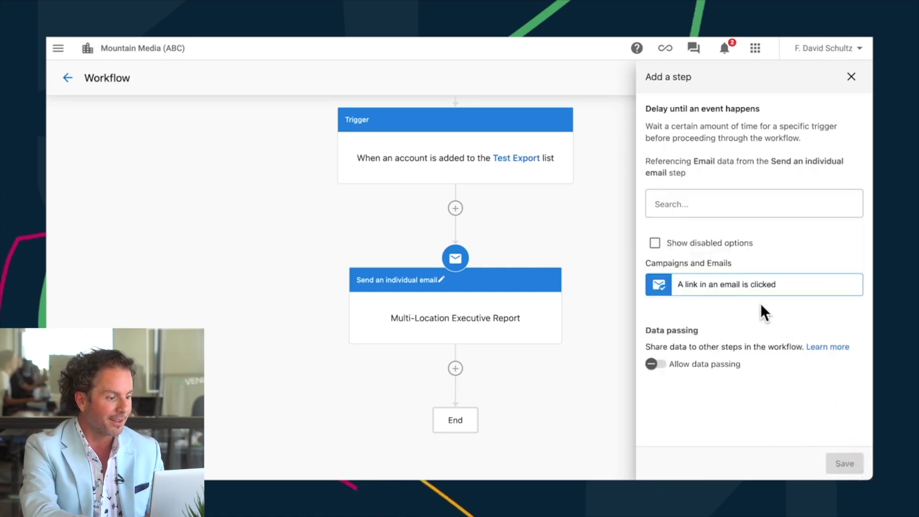
{"action": "left_click", "coordinate": [758, 286]}
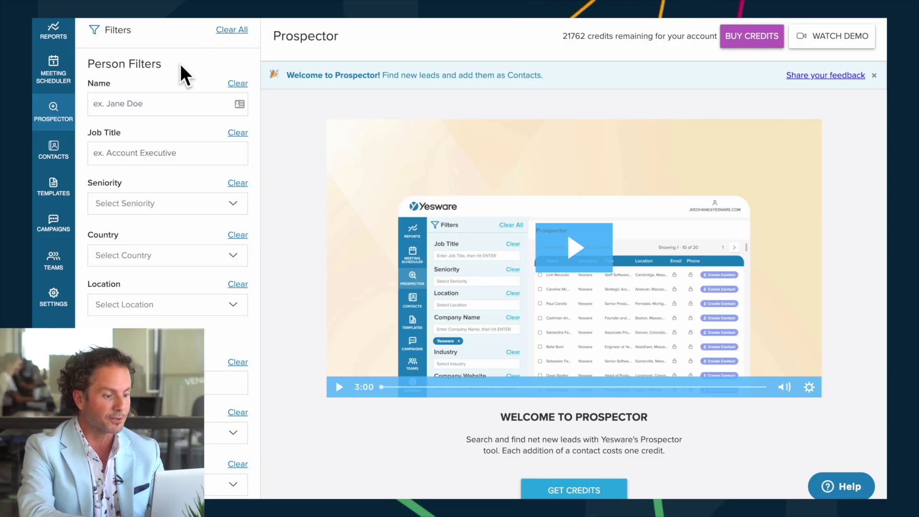
Browse the 11-50 person Health, Wellness And Fitness prospects, then show recent email activity.
{"action": "scroll", "coordinate": [181, 67], "scroll_direction": "down", "scroll_amount": 3}
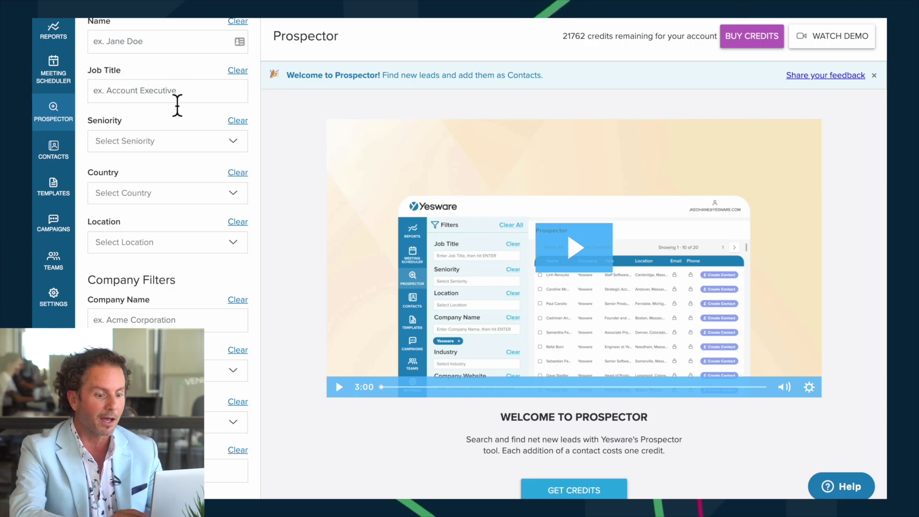
{"action": "scroll", "coordinate": [177, 105], "scroll_direction": "down", "scroll_amount": 5}
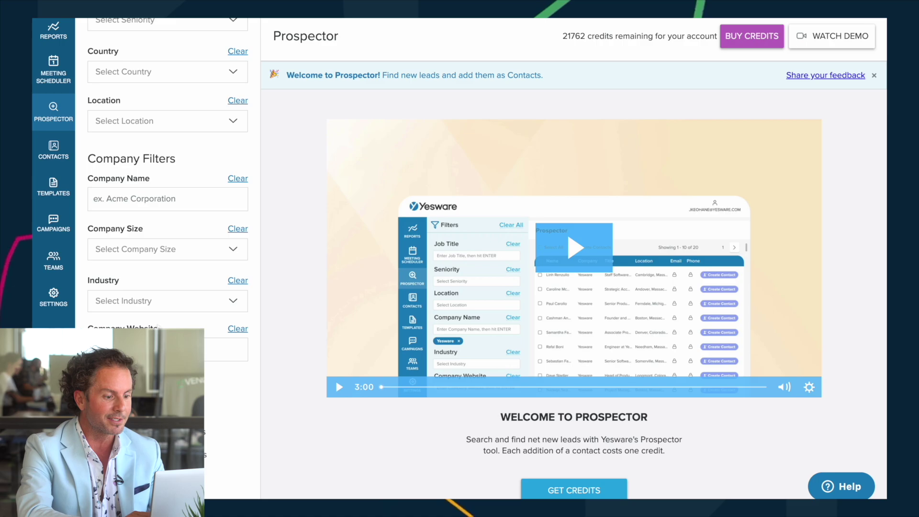
{"action": "scroll", "coordinate": [162, 322], "scroll_direction": "up", "scroll_amount": 8}
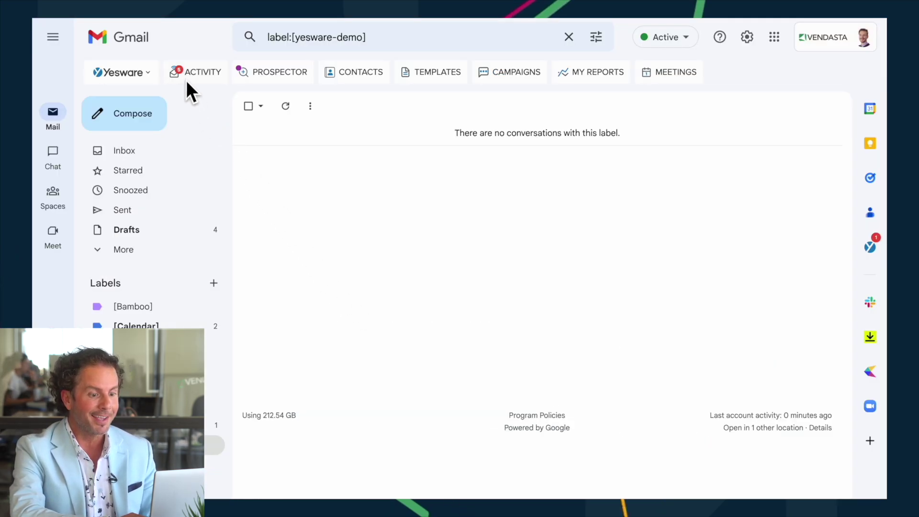
{"action": "left_click", "coordinate": [188, 78]}
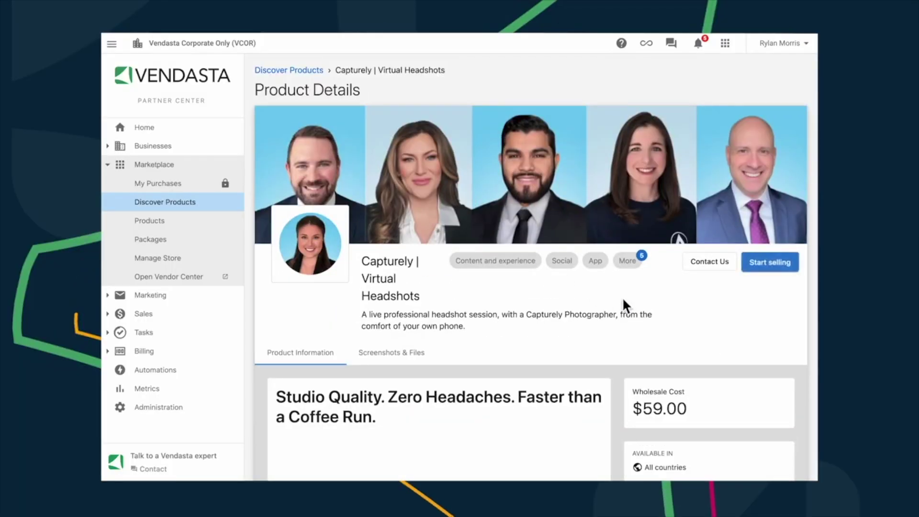
Scroll the Capturely | Virtual Headshots product details to its pricing and help contact information.
{"action": "scroll", "coordinate": [636, 302], "scroll_direction": "down", "scroll_amount": 5}
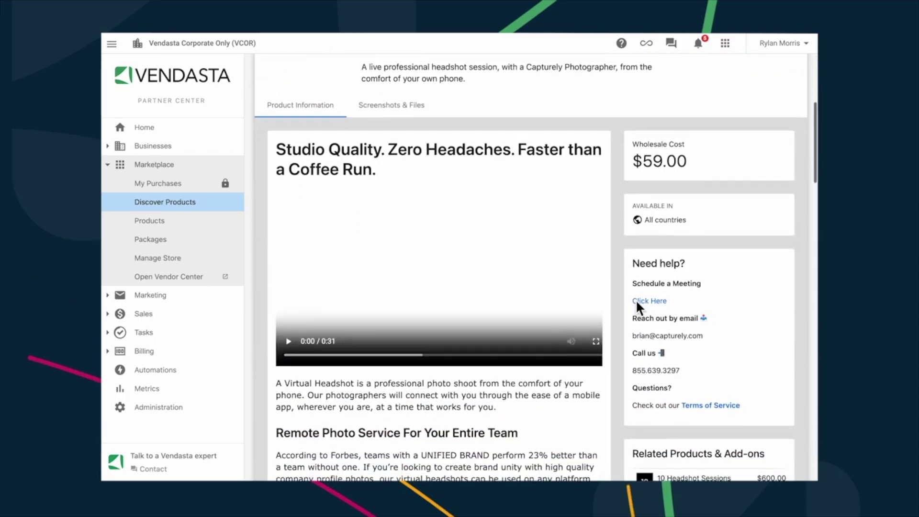
{"action": "scroll", "coordinate": [637, 303], "scroll_direction": "down", "scroll_amount": 7}
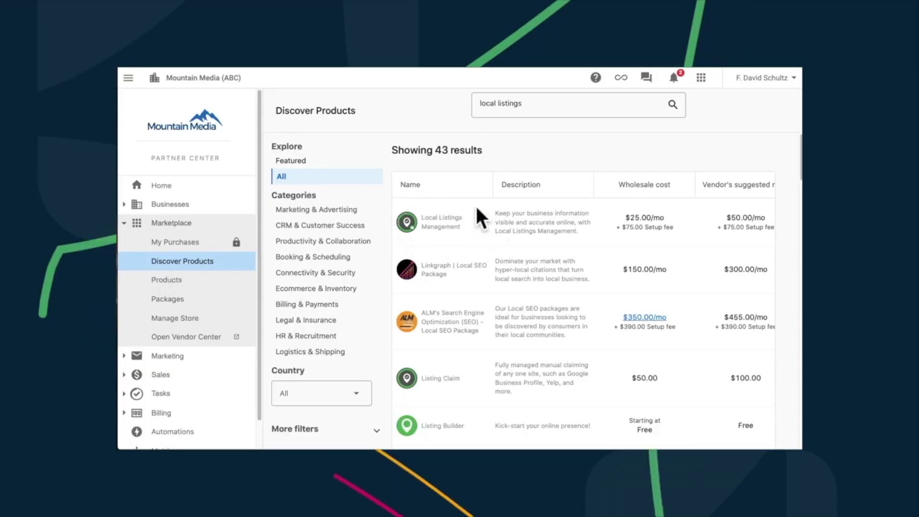
Look through the Local Listings Management and Google Analytics 4: Migration product details.
{"action": "left_click", "coordinate": [440, 229]}
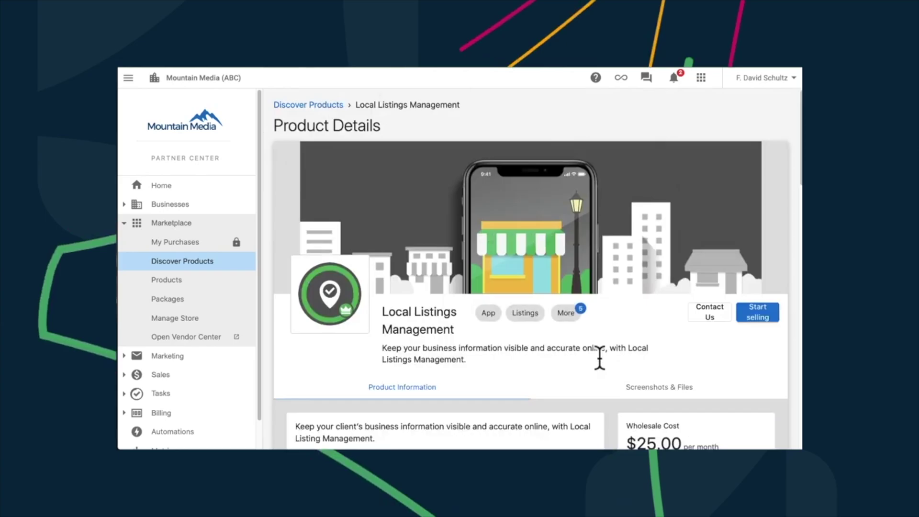
{"action": "scroll", "coordinate": [684, 325], "scroll_direction": "down", "scroll_amount": 3}
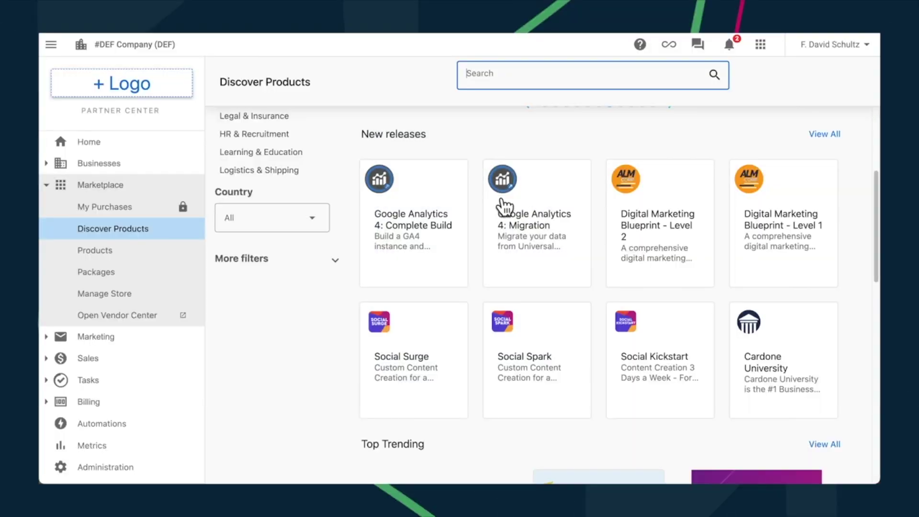
{"action": "left_click", "coordinate": [506, 205]}
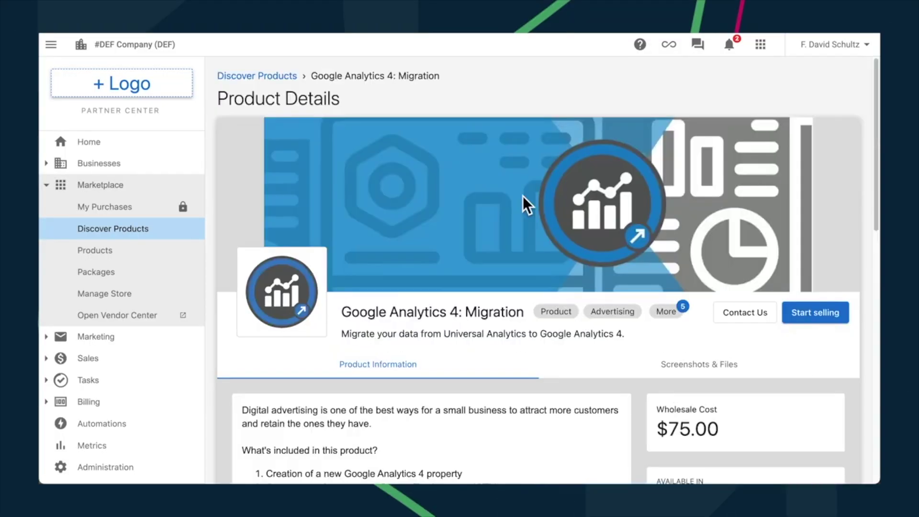
{"action": "scroll", "coordinate": [547, 328], "scroll_direction": "down", "scroll_amount": 2}
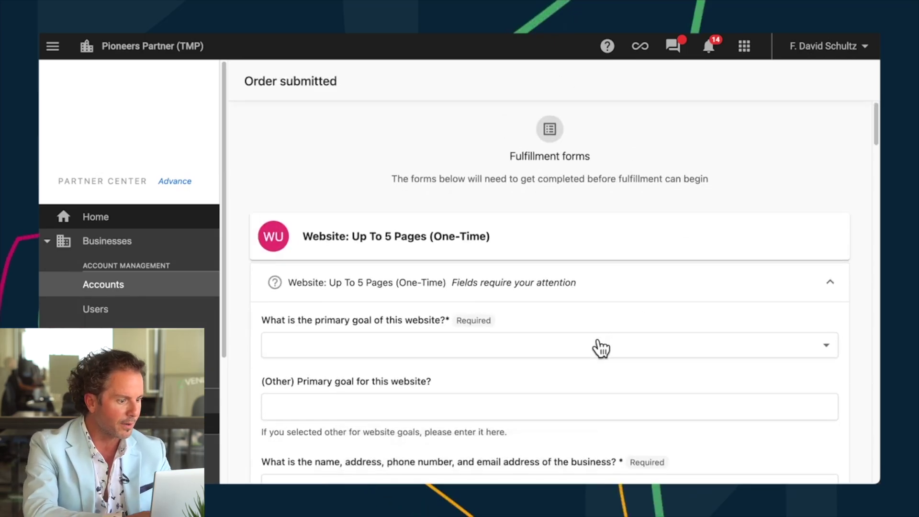
Enter 'Add some details now. Save the rest for later.' in Additional Notes and save progress.
{"action": "scroll", "coordinate": [601, 347], "scroll_direction": "down", "scroll_amount": 10}
{"action": "scroll", "coordinate": [598, 339], "scroll_direction": "down", "scroll_amount": 15}
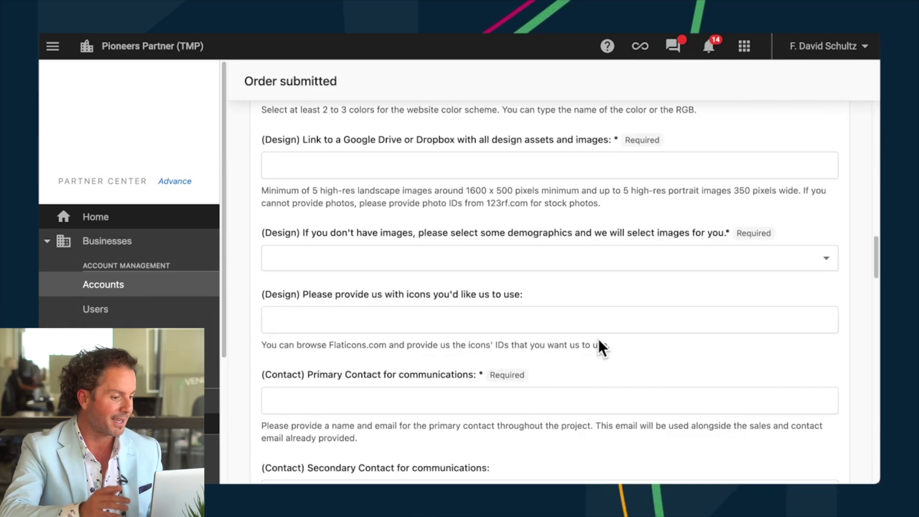
{"action": "scroll", "coordinate": [598, 338], "scroll_direction": "down", "scroll_amount": 10}
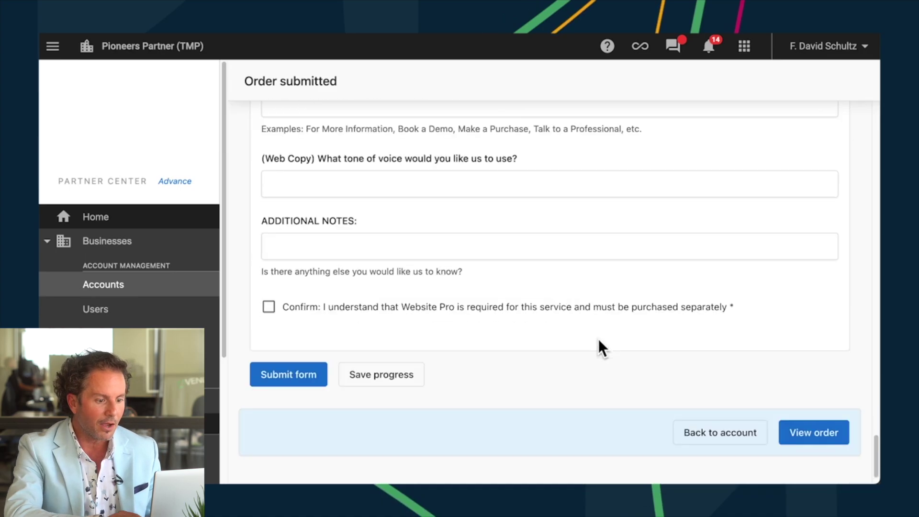
{"action": "left_click", "coordinate": [493, 209]}
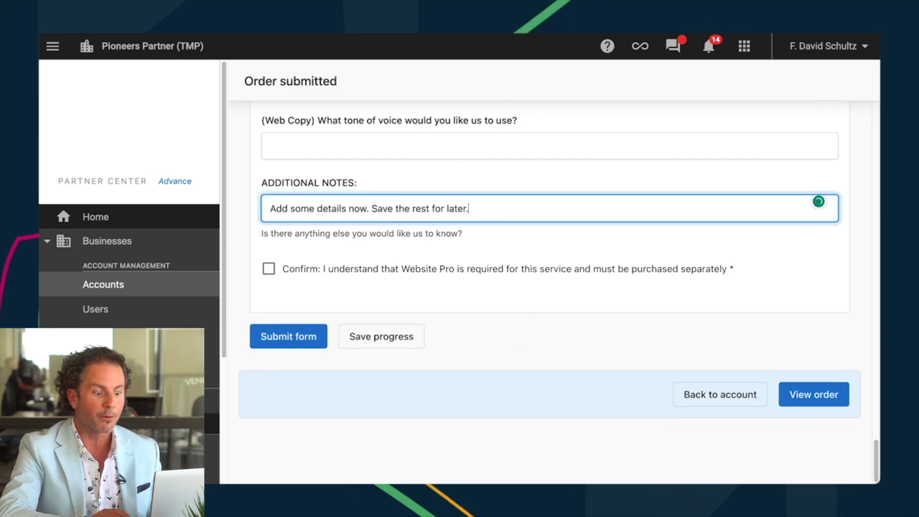
{"action": "left_click", "coordinate": [373, 338]}
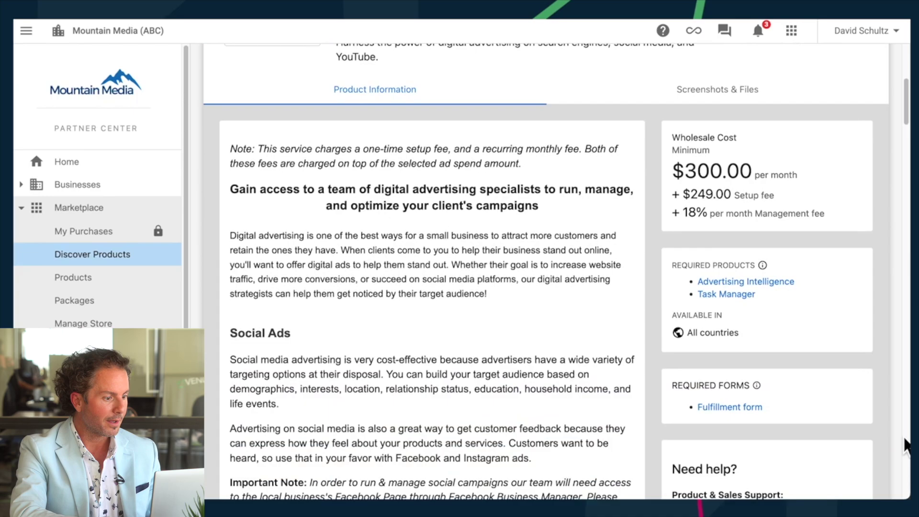
{"action": "scroll", "coordinate": [898, 410], "scroll_direction": "down", "scroll_amount": 2}
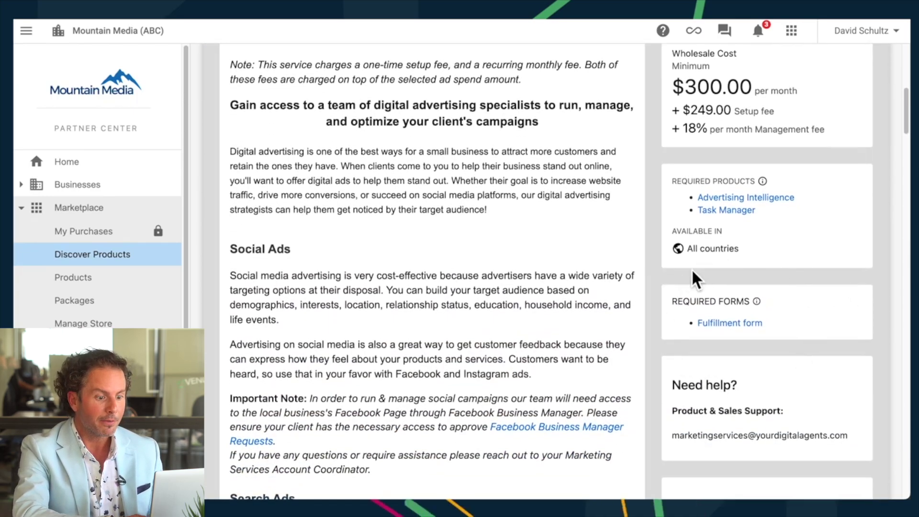
Scroll through the Digital Ads: Campaign fulfillment form preview from Required Forms.
{"action": "left_click", "coordinate": [737, 323]}
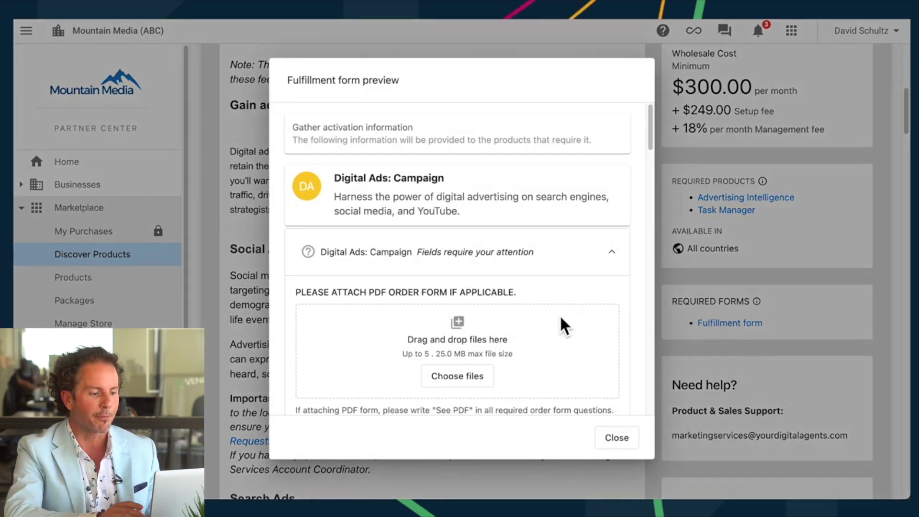
{"action": "scroll", "coordinate": [560, 323], "scroll_direction": "down", "scroll_amount": 5}
{"action": "scroll", "coordinate": [560, 323], "scroll_direction": "down", "scroll_amount": 3}
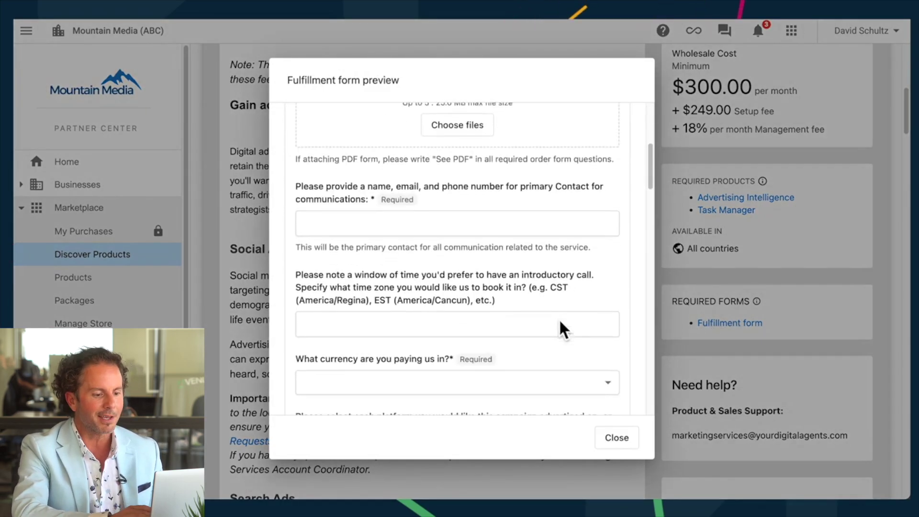
{"action": "scroll", "coordinate": [559, 324], "scroll_direction": "down", "scroll_amount": 7}
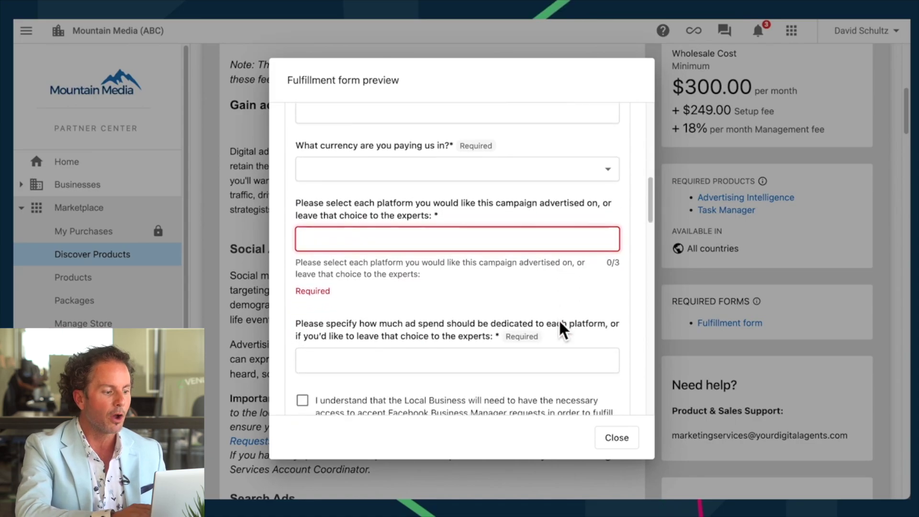
{"action": "scroll", "coordinate": [568, 335], "scroll_direction": "down", "scroll_amount": 9}
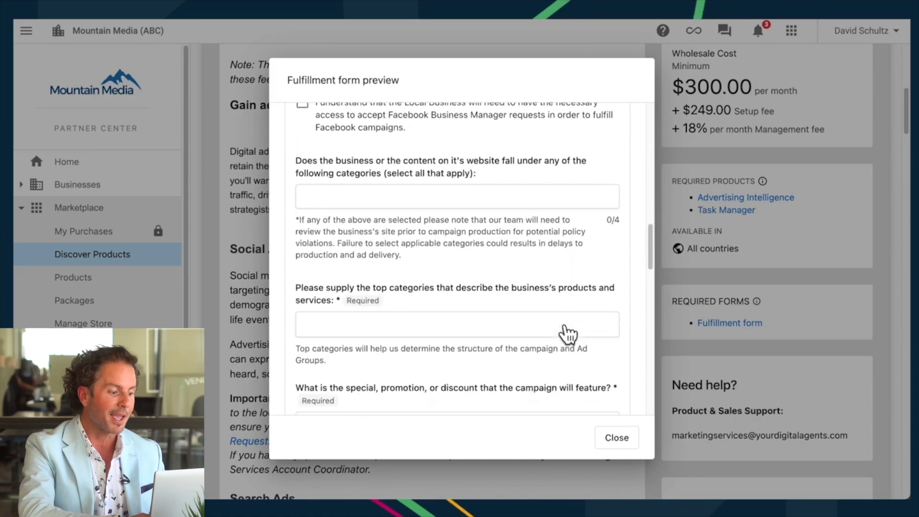
{"action": "scroll", "coordinate": [568, 335], "scroll_direction": "down", "scroll_amount": 4}
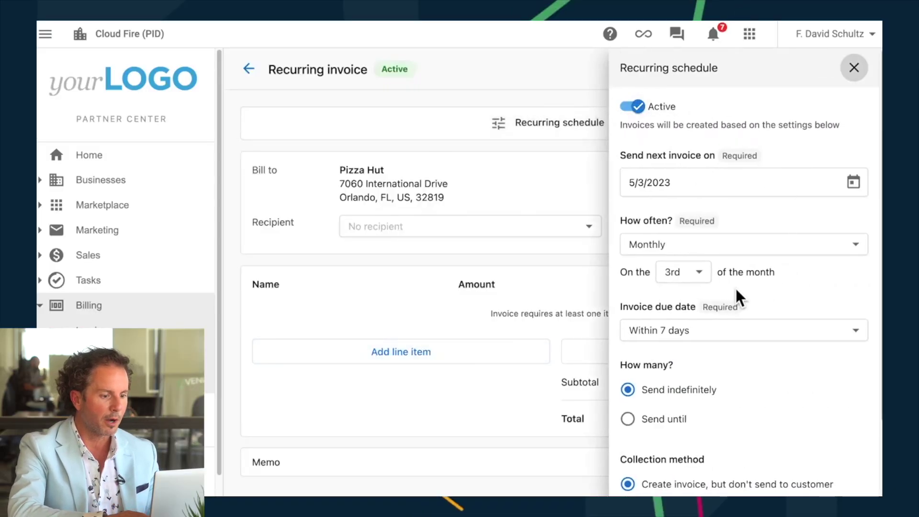
Set recurring invoices due Within 90 days and choose the Email invoice collection method.
{"action": "left_click", "coordinate": [685, 335]}
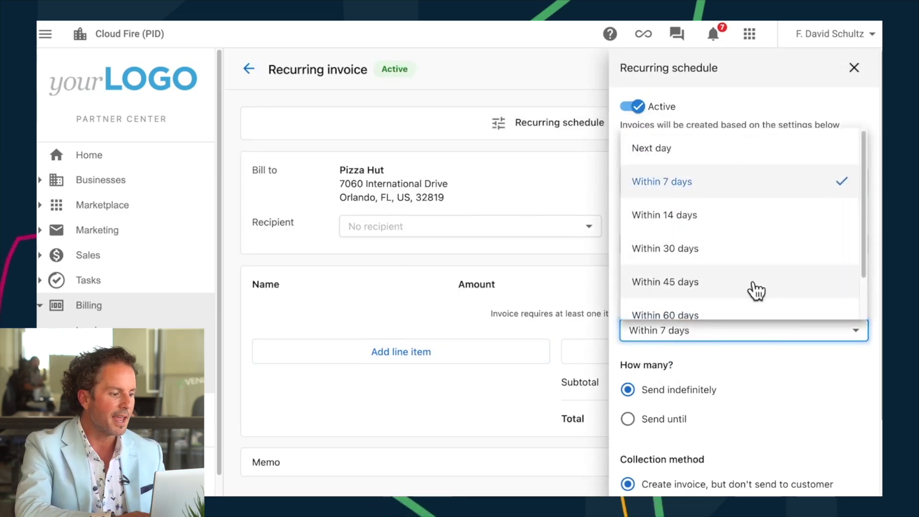
{"action": "scroll", "coordinate": [713, 299], "scroll_direction": "down", "scroll_amount": 1}
{"action": "left_click", "coordinate": [697, 300]}
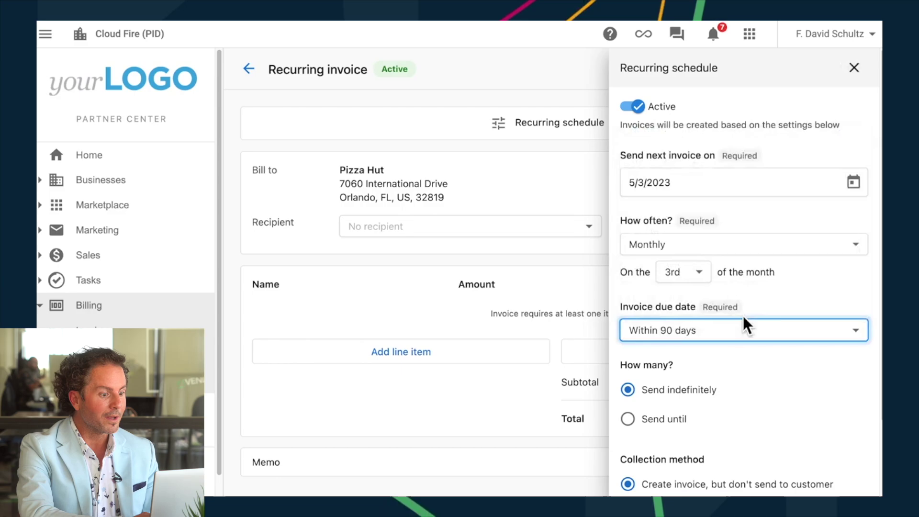
{"action": "scroll", "coordinate": [788, 392], "scroll_direction": "down", "scroll_amount": 2}
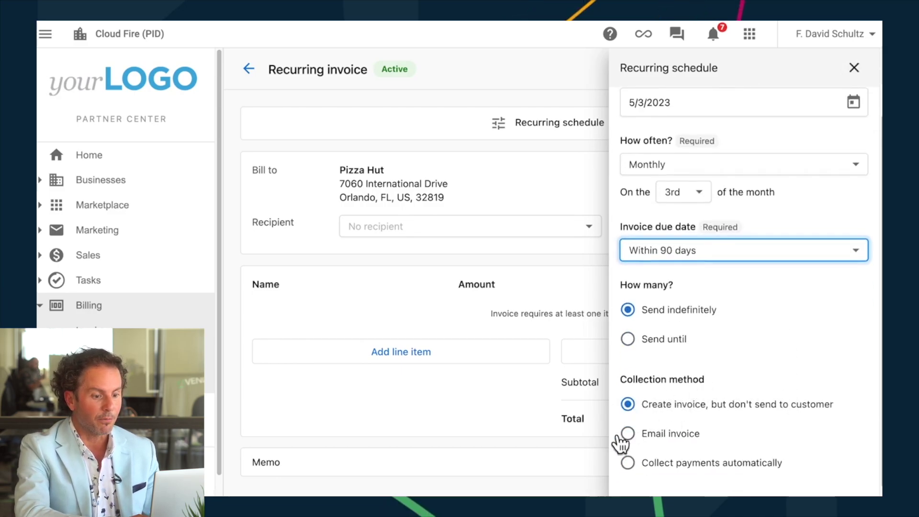
{"action": "left_click", "coordinate": [659, 432]}
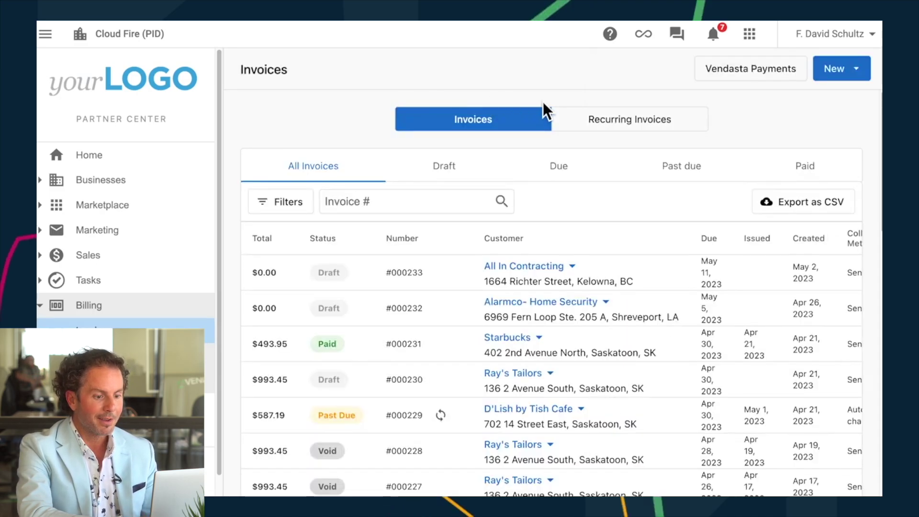
Filter Recurring Invoices to Inactive status, leaving the one $1,000.00 monthly invoice.
{"action": "left_click", "coordinate": [621, 121]}
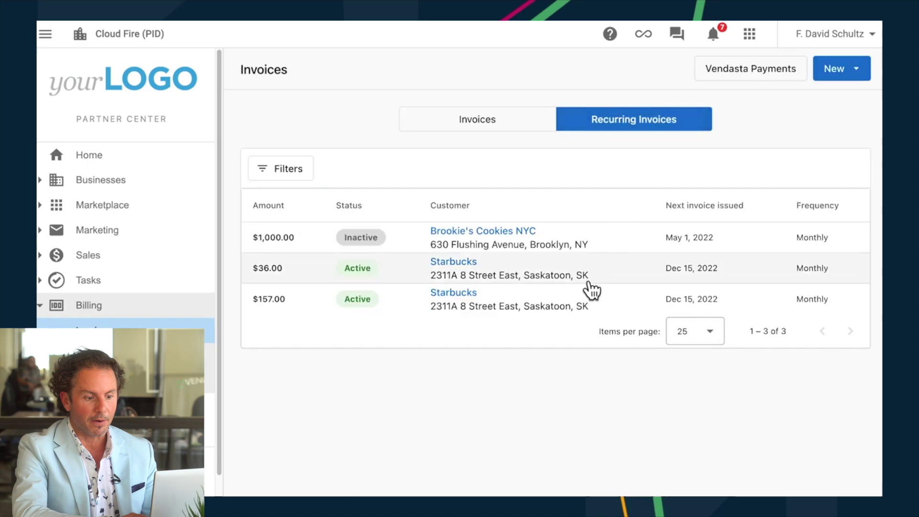
{"action": "left_click", "coordinate": [277, 172]}
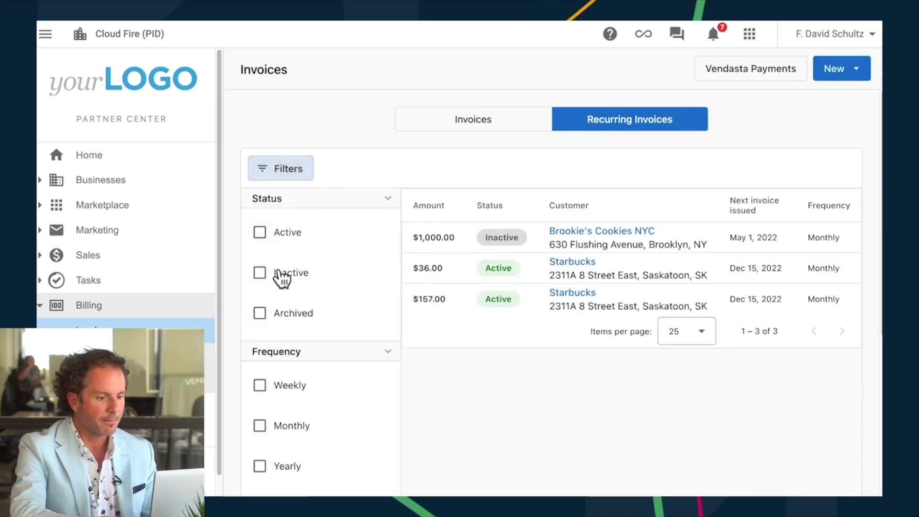
{"action": "left_click", "coordinate": [301, 279]}
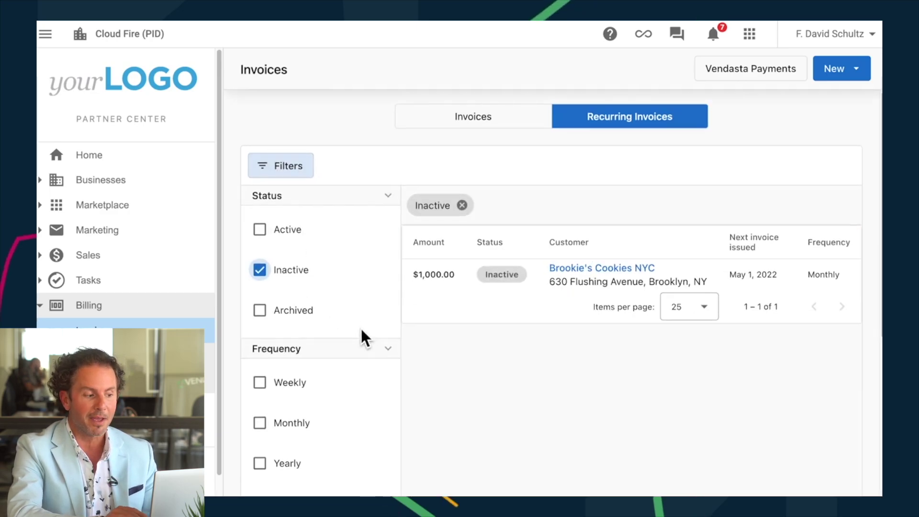
{"action": "scroll", "coordinate": [361, 329], "scroll_direction": "down", "scroll_amount": 1}
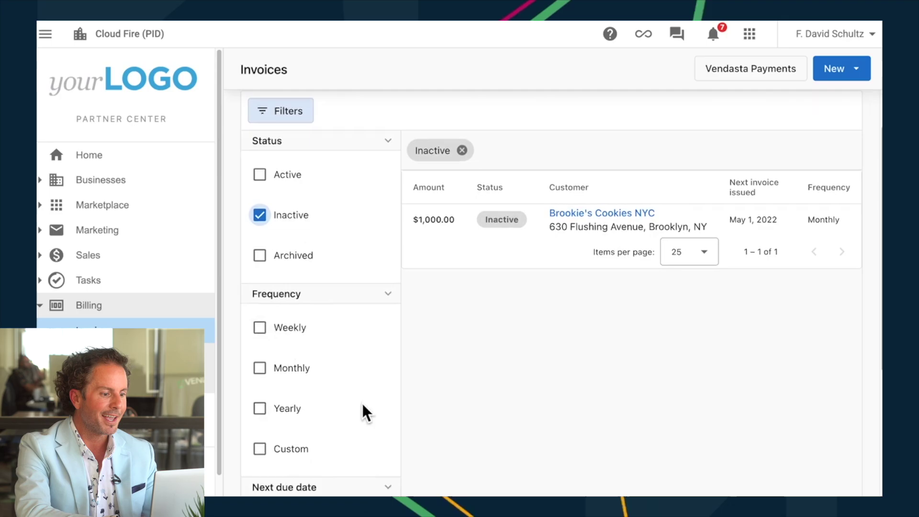
{"action": "scroll", "coordinate": [362, 405], "scroll_direction": "down", "scroll_amount": 3}
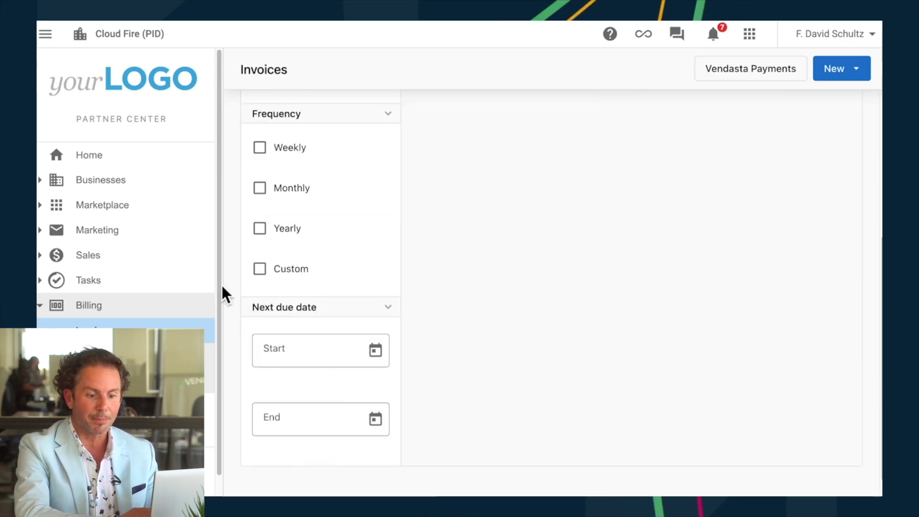
{"action": "scroll", "coordinate": [158, 318], "scroll_direction": "down", "scroll_amount": 1}
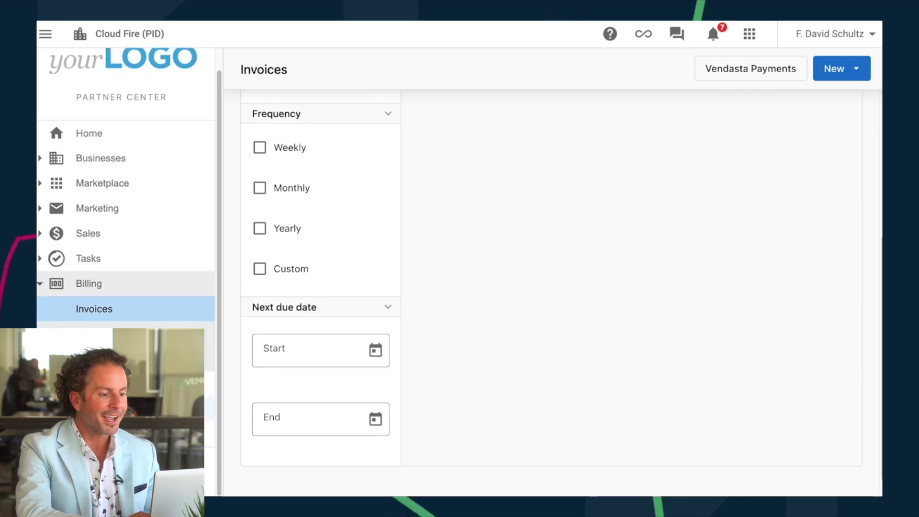
In Administration > My billing, show the Deactivated subscriptions tab with its filter options.
{"action": "left_click", "coordinate": [96, 434]}
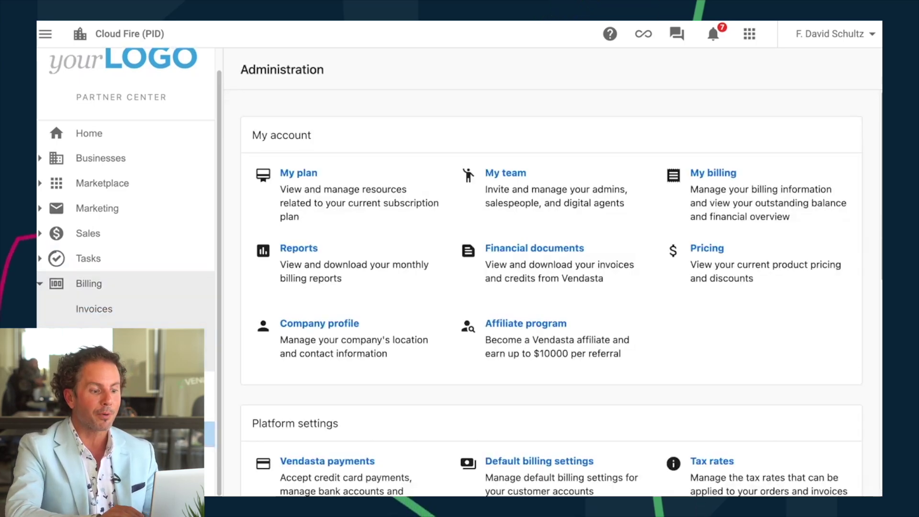
{"action": "left_click", "coordinate": [707, 173]}
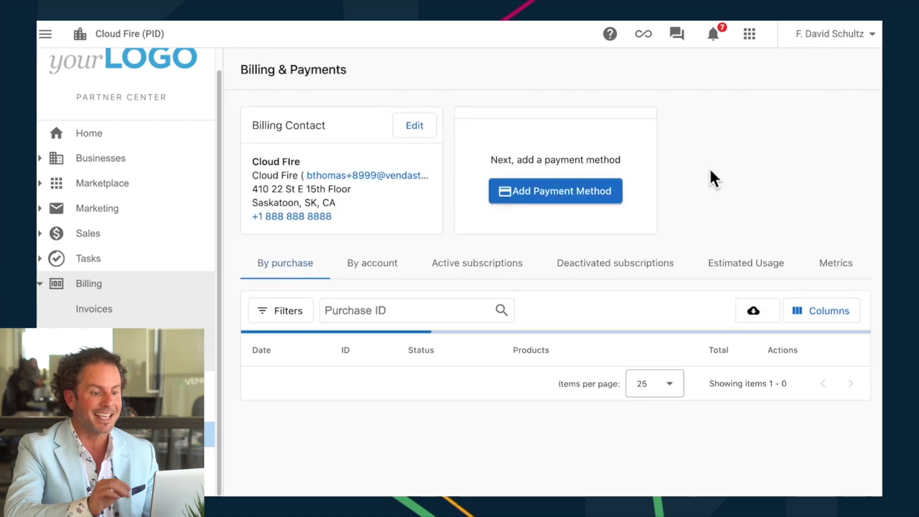
{"action": "left_click", "coordinate": [644, 270]}
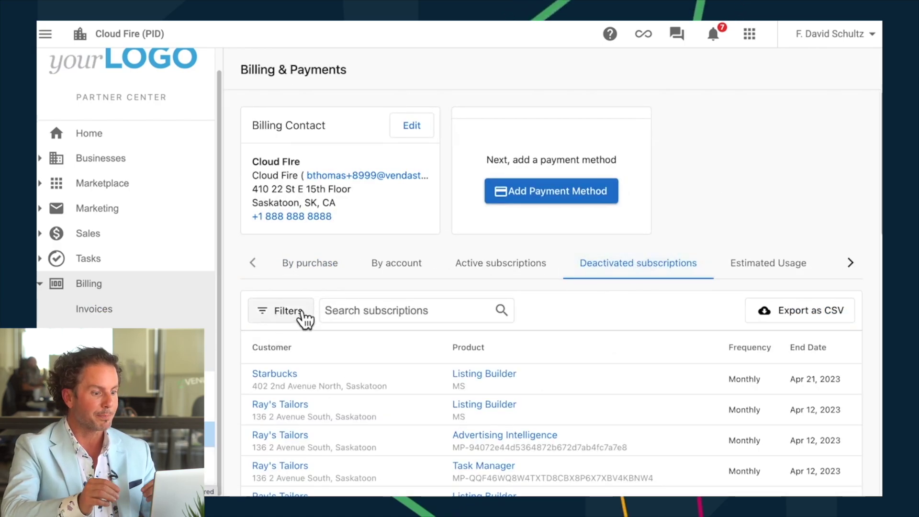
{"action": "left_click", "coordinate": [283, 311]}
{"action": "scroll", "coordinate": [408, 348], "scroll_direction": "down", "scroll_amount": 5}
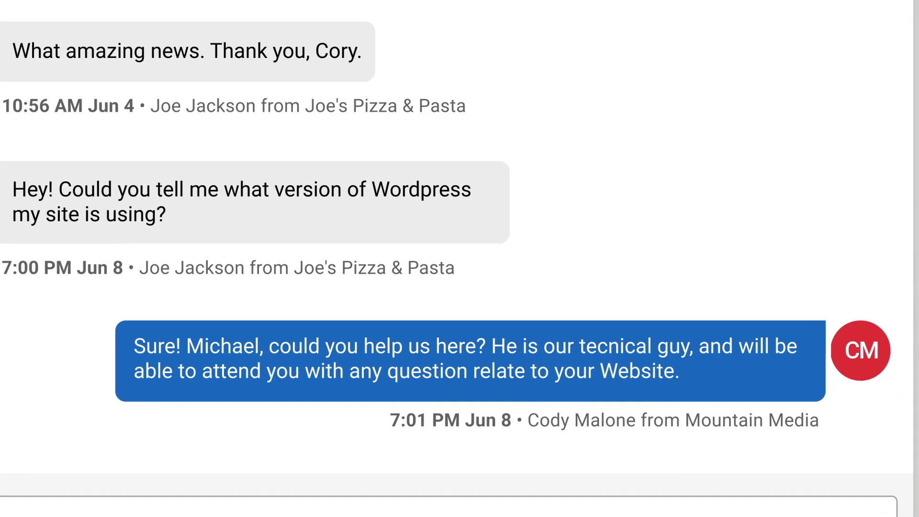
Show only followed conversations and read the Alt Haus Interior Design chat, checking notifications.
{"action": "left_click", "coordinate": [474, 84]}
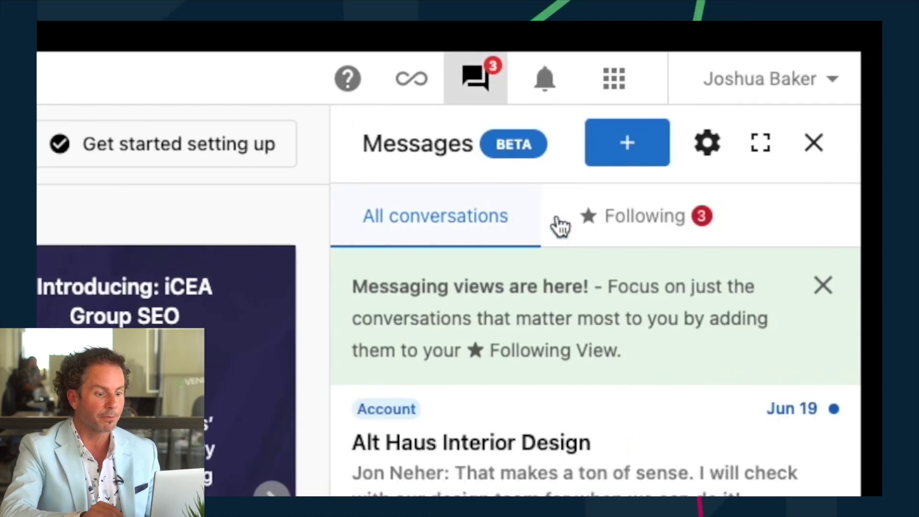
{"action": "left_click", "coordinate": [641, 224]}
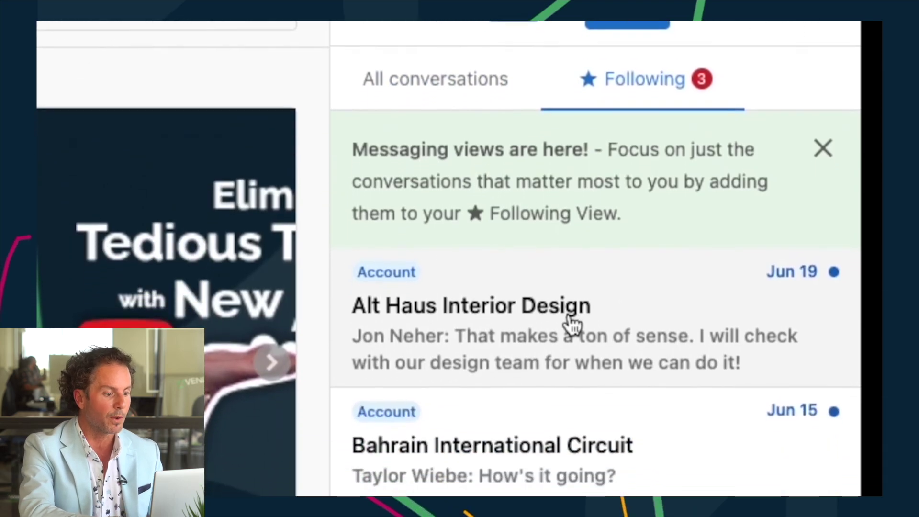
{"action": "left_click", "coordinate": [549, 320]}
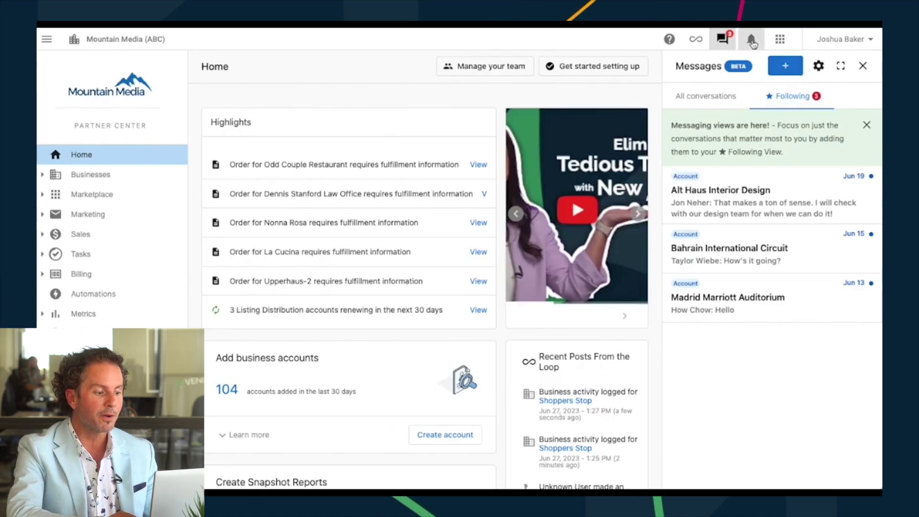
{"action": "left_click", "coordinate": [751, 41]}
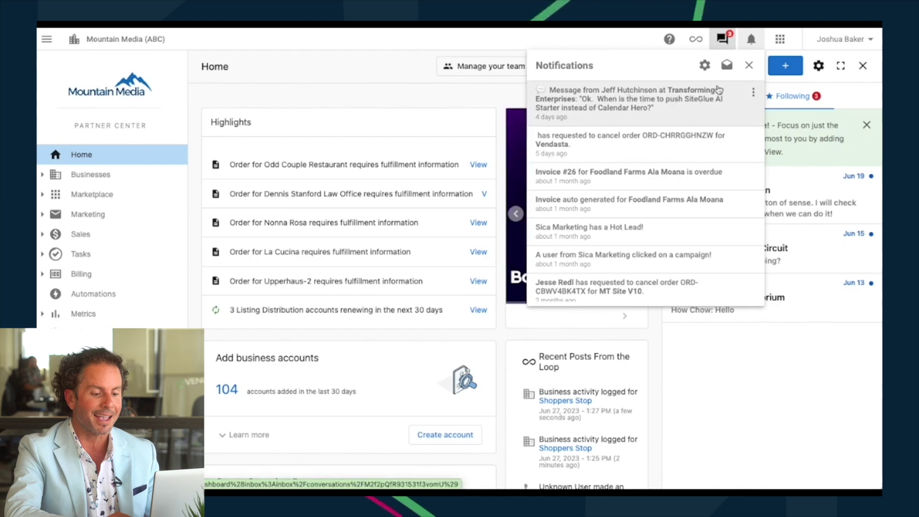
{"action": "left_click", "coordinate": [751, 47]}
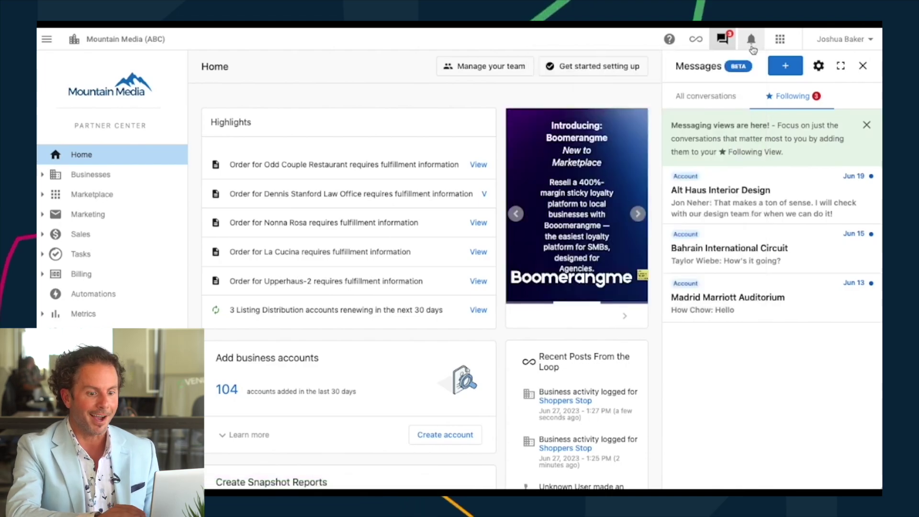
{"action": "left_click", "coordinate": [761, 200]}
{"action": "scroll", "coordinate": [850, 286], "scroll_direction": "up", "scroll_amount": 3}
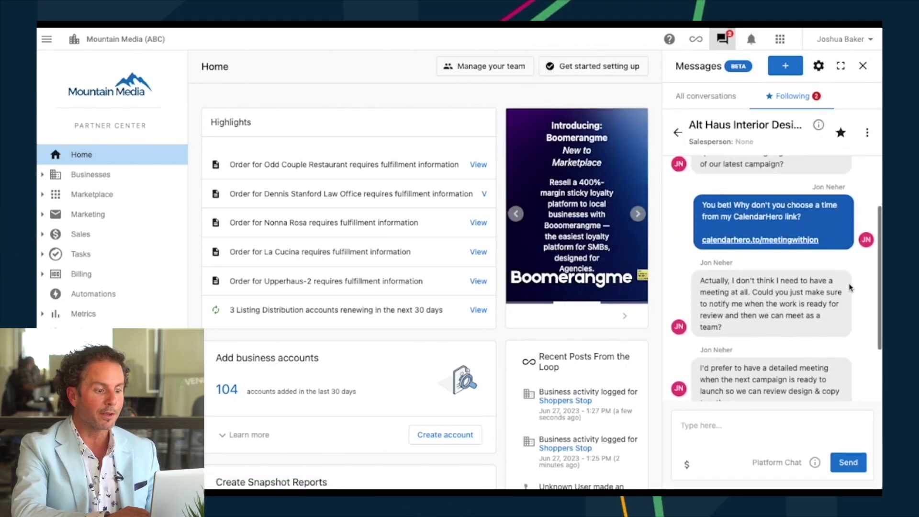
{"action": "scroll", "coordinate": [849, 287], "scroll_direction": "down", "scroll_amount": 3}
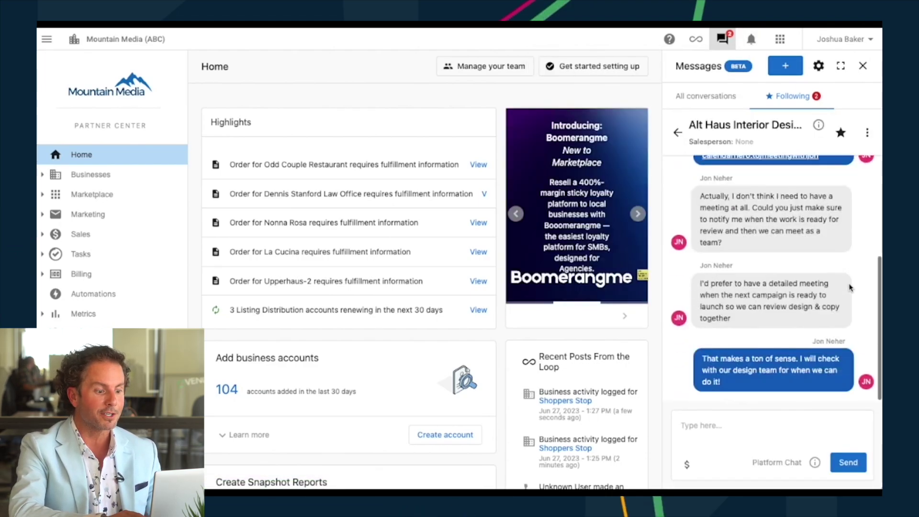
{"action": "left_click", "coordinate": [678, 133]}
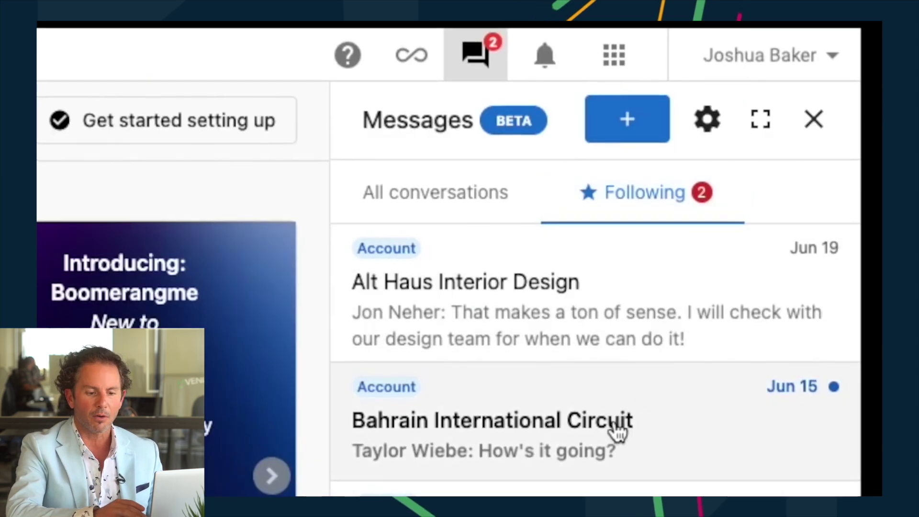
Mark the Bahrain International Circuit conversation as unread and return to the followed list.
{"action": "left_click", "coordinate": [779, 191]}
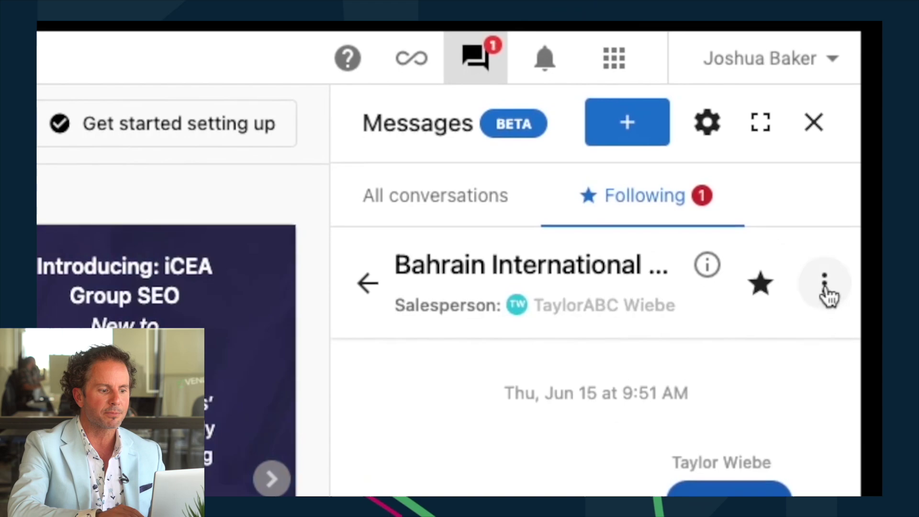
{"action": "left_click", "coordinate": [824, 283]}
{"action": "left_click", "coordinate": [738, 353]}
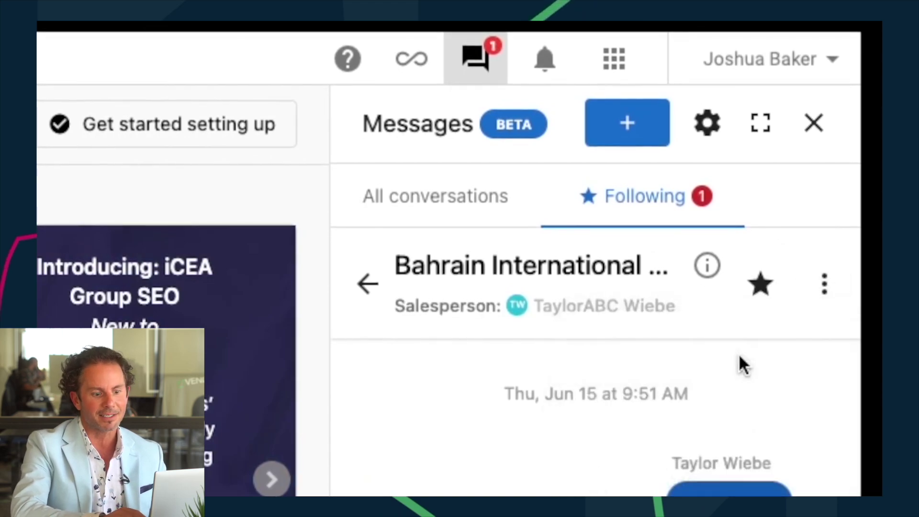
{"action": "left_click", "coordinate": [364, 280]}
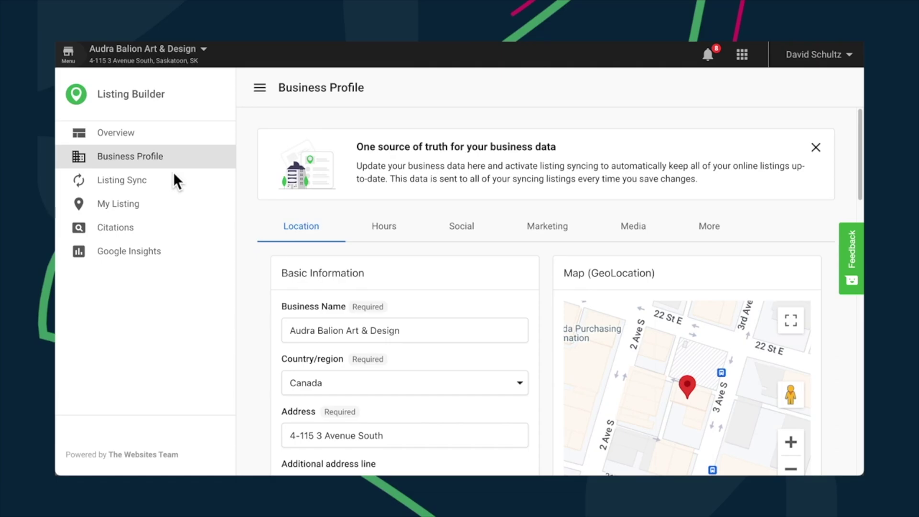
On the Marketing tab, fill the short and long descriptions with AI-suggested text.
{"action": "double_click", "coordinate": [550, 233]}
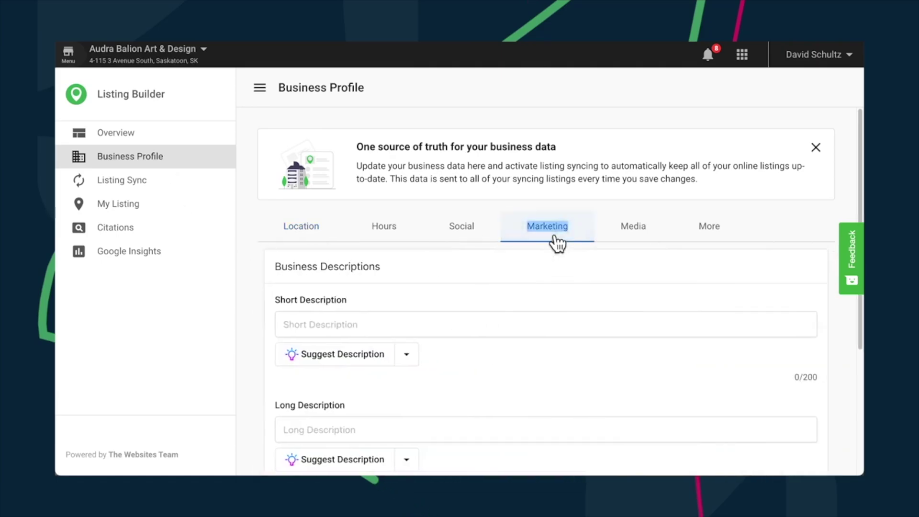
{"action": "left_click", "coordinate": [347, 354]}
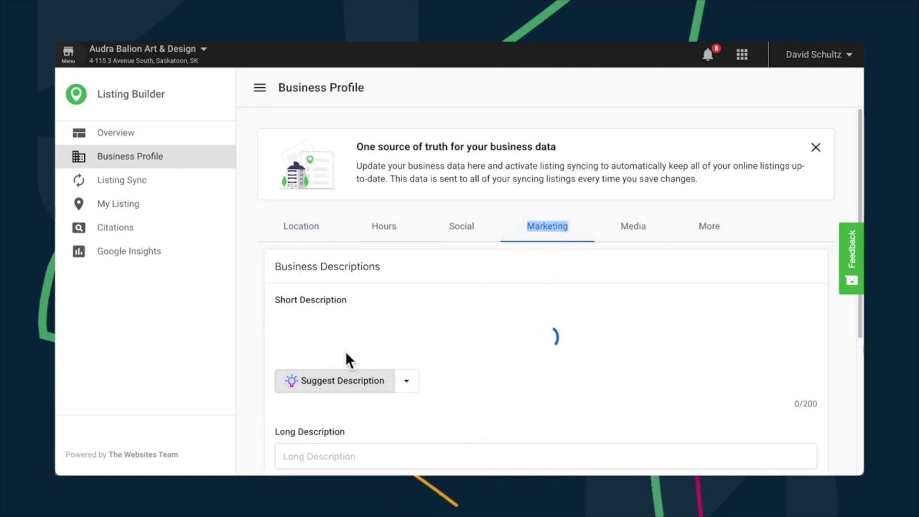
{"action": "scroll", "coordinate": [467, 386], "scroll_direction": "down", "scroll_amount": 3}
{"action": "scroll", "coordinate": [467, 385], "scroll_direction": "down", "scroll_amount": 1}
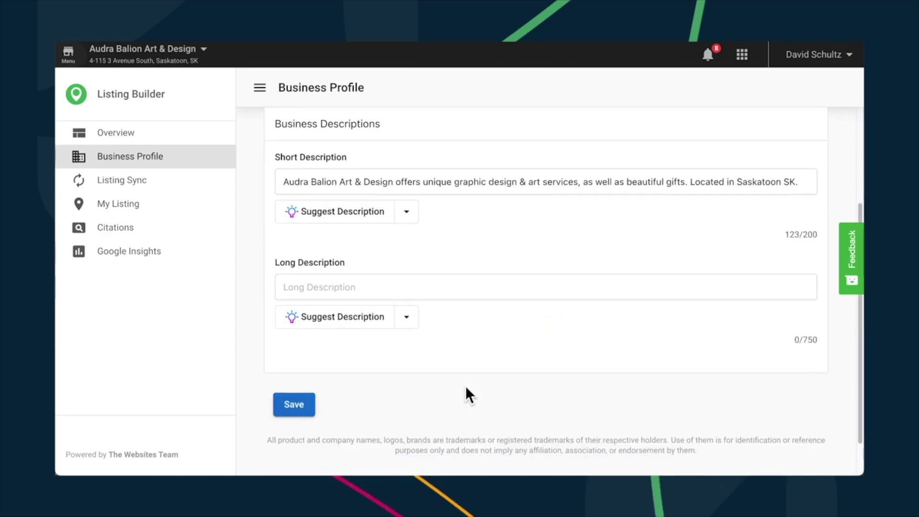
{"action": "left_click", "coordinate": [346, 333]}
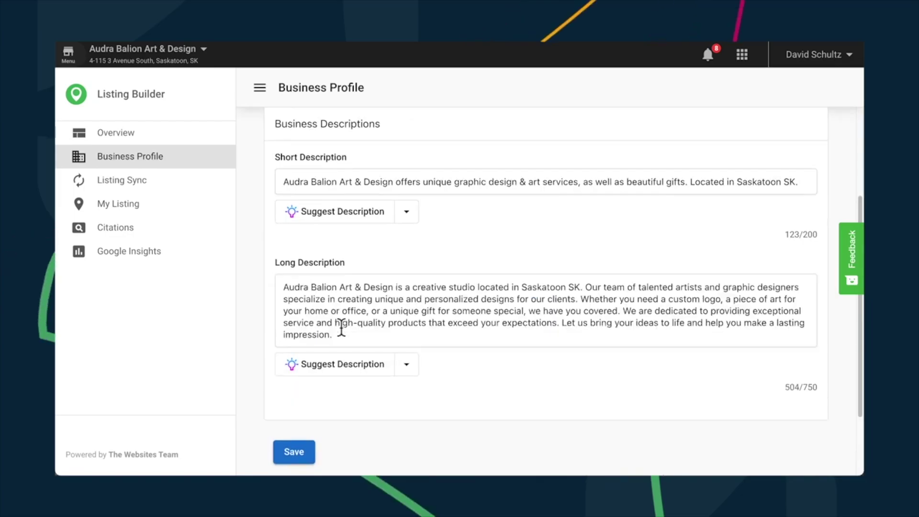
Bring up the Improve Text > Change tone options for the short description.
{"action": "left_click", "coordinate": [408, 212]}
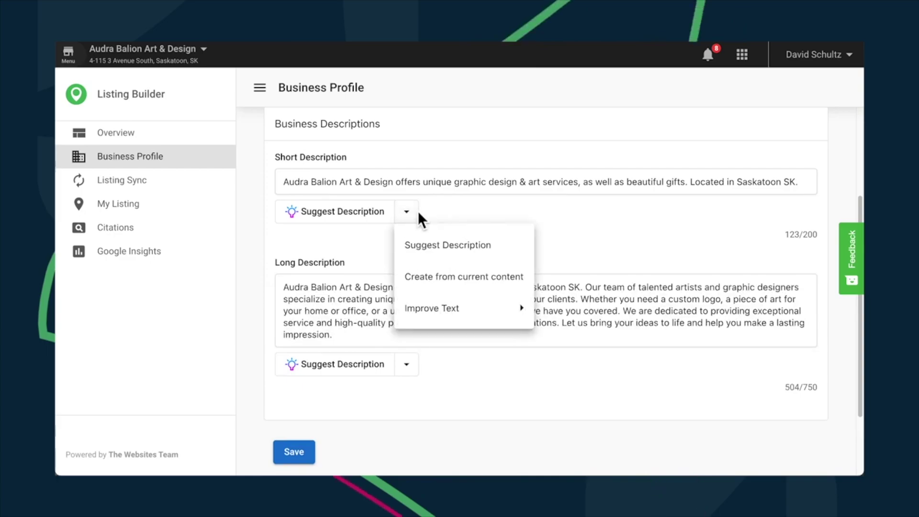
{"action": "mouse_move", "coordinate": [431, 316]}
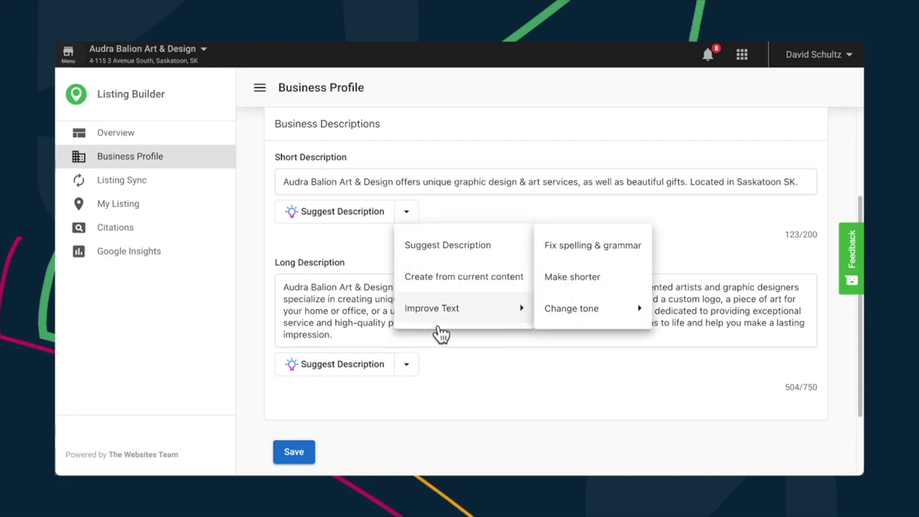
{"action": "mouse_move", "coordinate": [581, 322]}
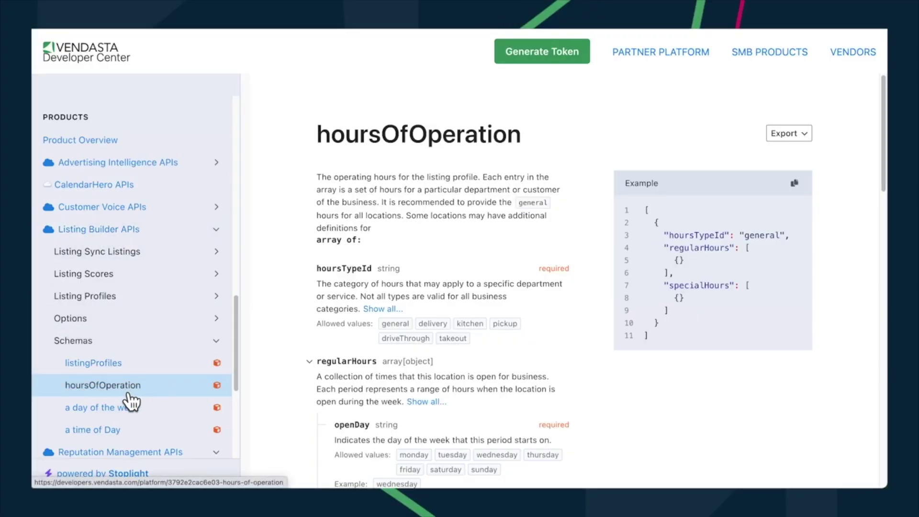
Scroll through the Listing Builder APIs' hoursOfOperation schema documentation.
{"action": "scroll", "coordinate": [455, 372], "scroll_direction": "down", "scroll_amount": 12}
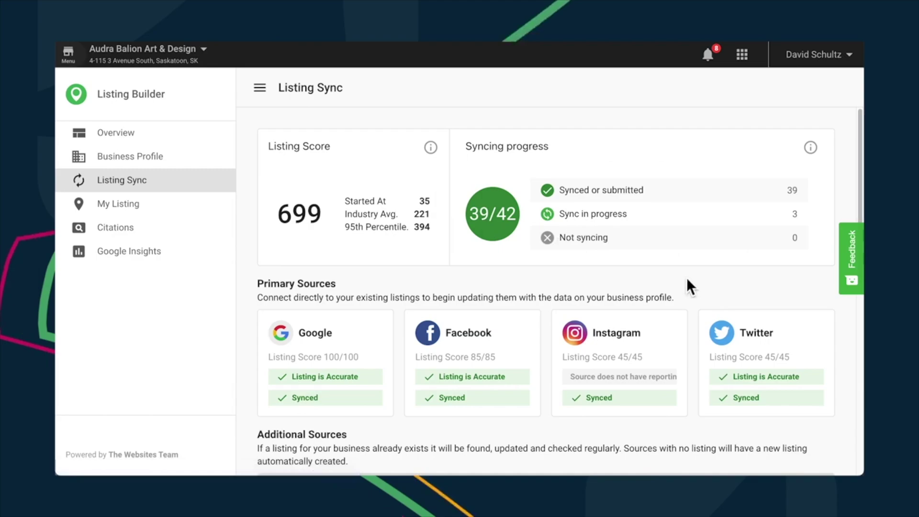
Scroll to Additional Sources and view the Bing listing's accuracy details.
{"action": "scroll", "coordinate": [687, 280], "scroll_direction": "down", "scroll_amount": 3}
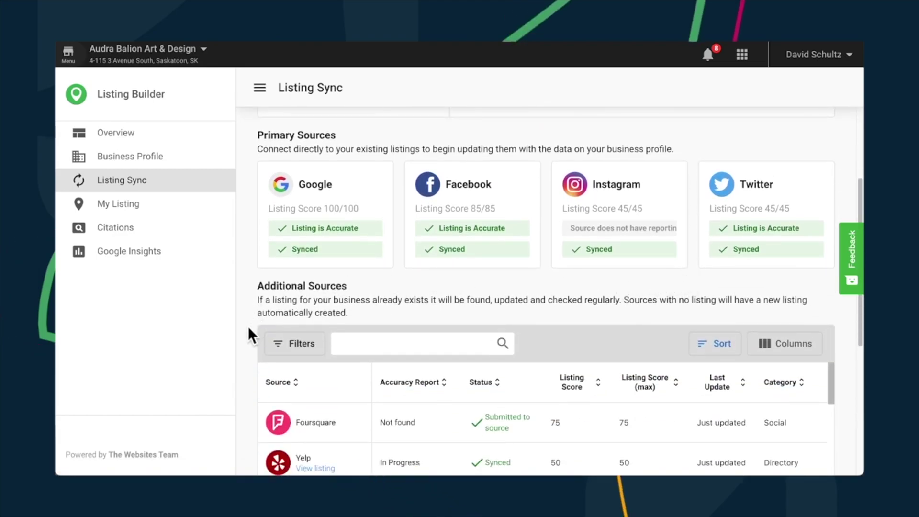
{"action": "scroll", "coordinate": [248, 329], "scroll_direction": "down", "scroll_amount": 4}
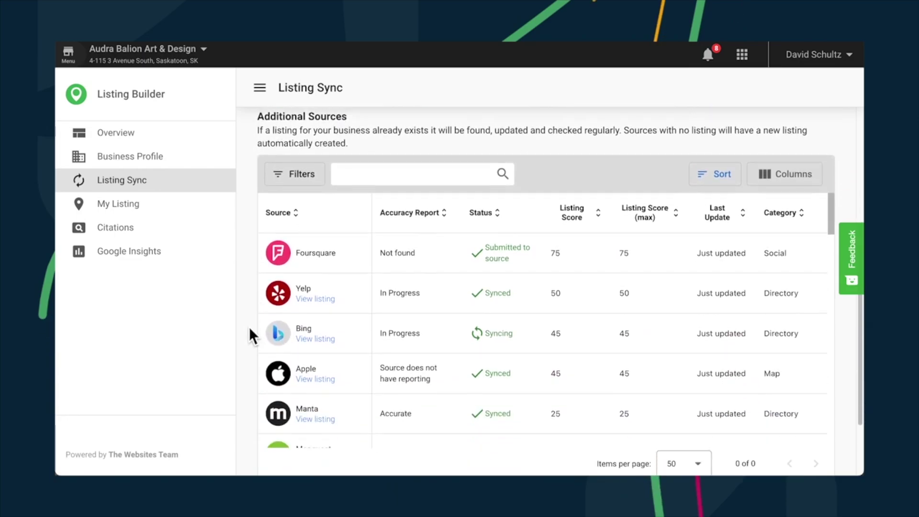
{"action": "scroll", "coordinate": [249, 330], "scroll_direction": "down", "scroll_amount": 1}
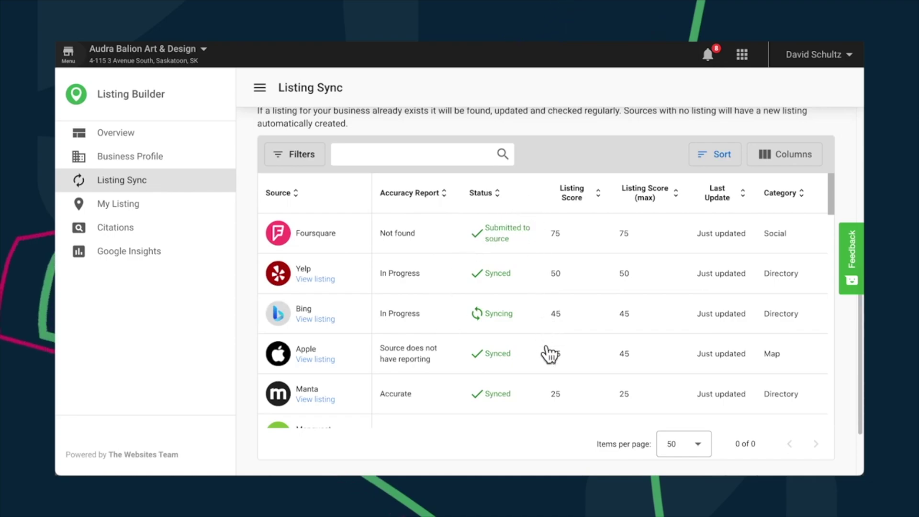
{"action": "left_click", "coordinate": [307, 313]}
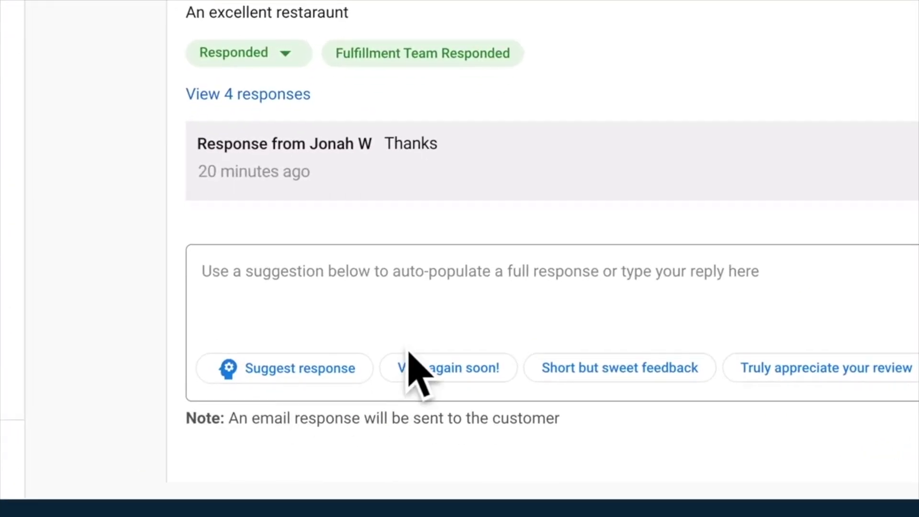
Generate an AI-suggested reply to the 'An excellent restaurant' review.
{"action": "left_click", "coordinate": [308, 354]}
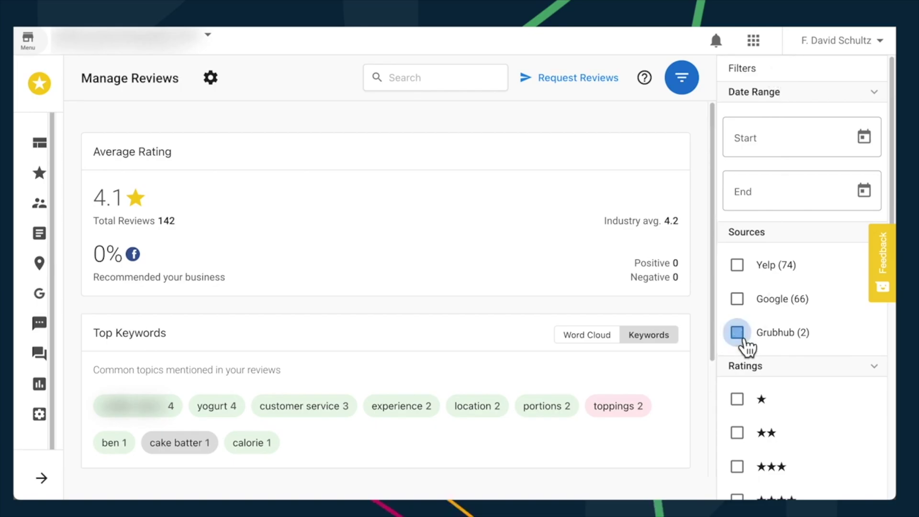
{"action": "scroll", "coordinate": [627, 367], "scroll_direction": "down", "scroll_amount": 5}
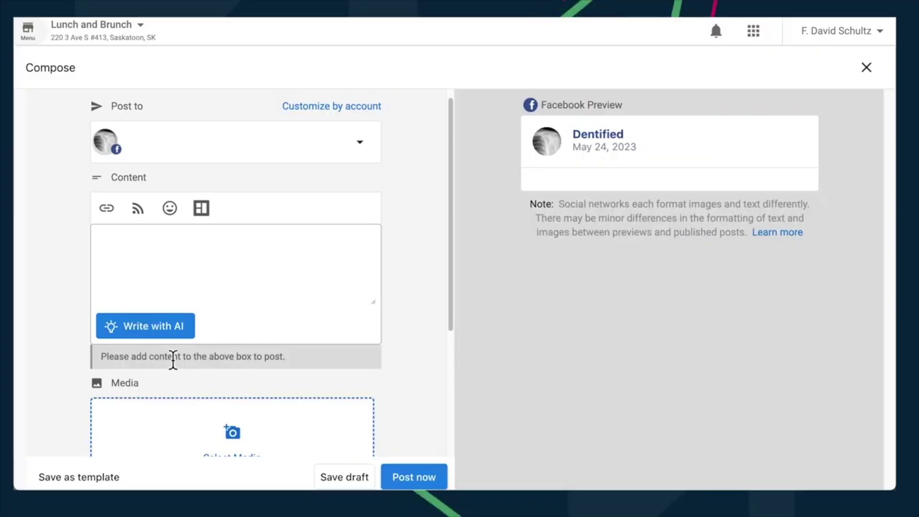
With Write with AI, generate both text and images for the potato post.
{"action": "left_click", "coordinate": [179, 335]}
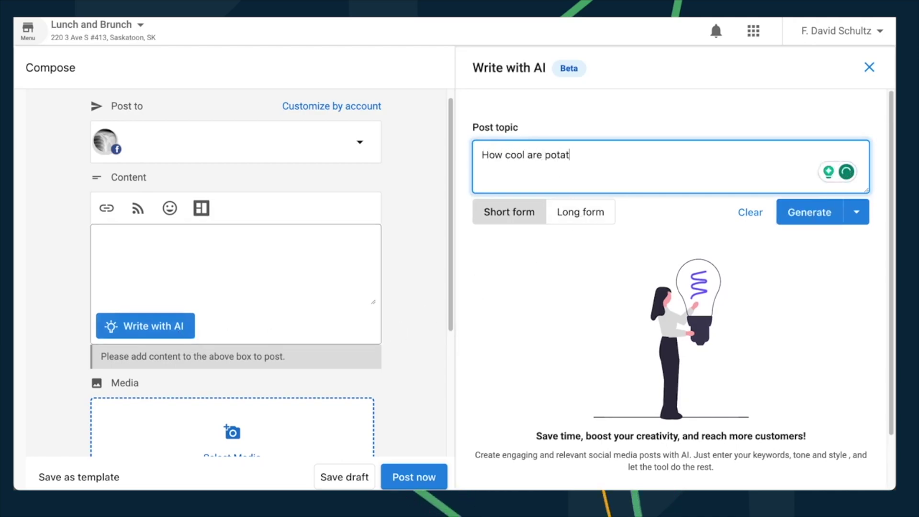
{"action": "left_click", "coordinate": [872, 218]}
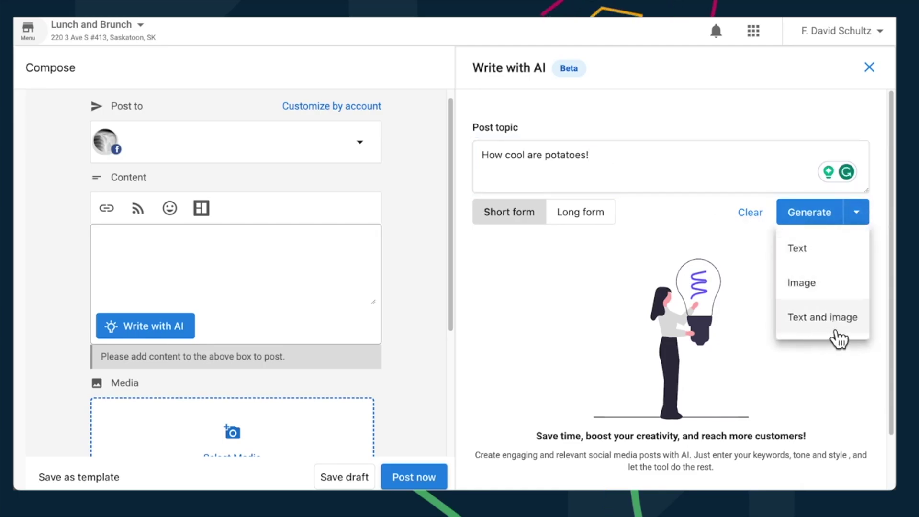
{"action": "left_click", "coordinate": [835, 330]}
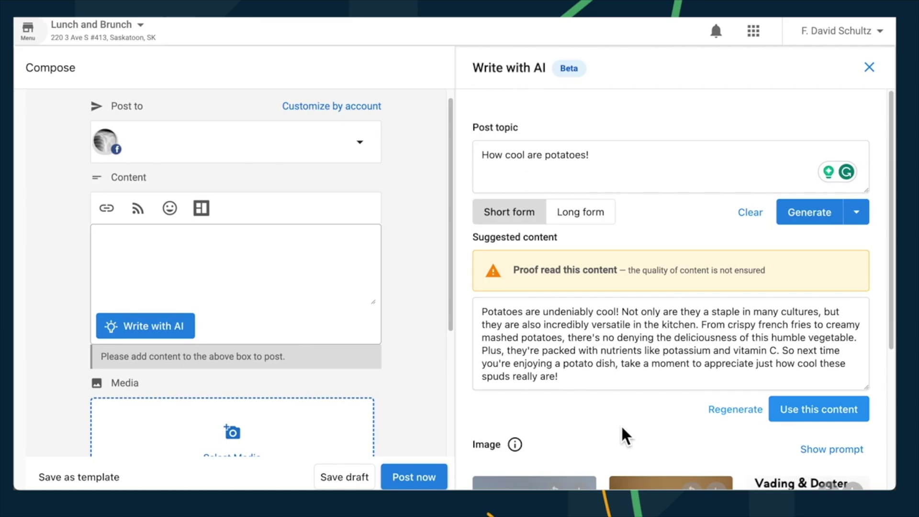
{"action": "scroll", "coordinate": [616, 391], "scroll_direction": "down", "scroll_amount": 4}
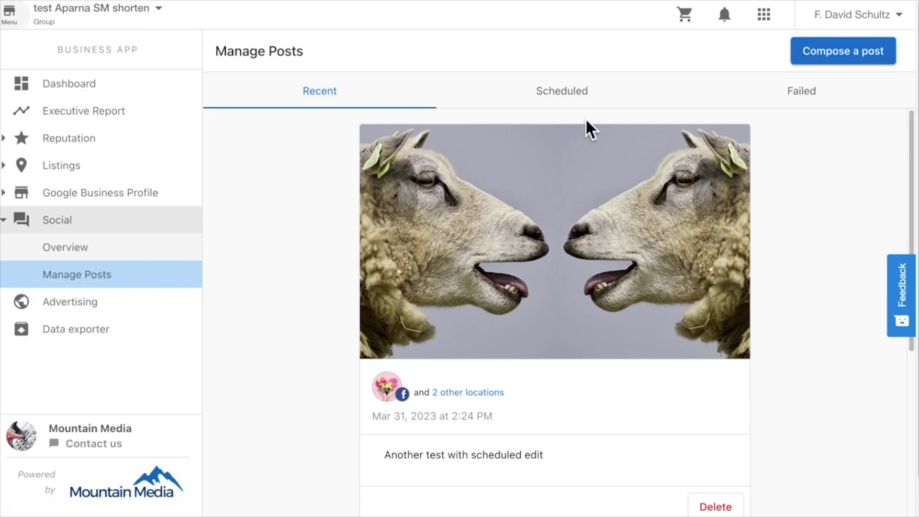
Check scheduled and failed posts, then list Google My Business's 3 connected pages in a new post.
{"action": "scroll", "coordinate": [768, 266], "scroll_direction": "down", "scroll_amount": 8}
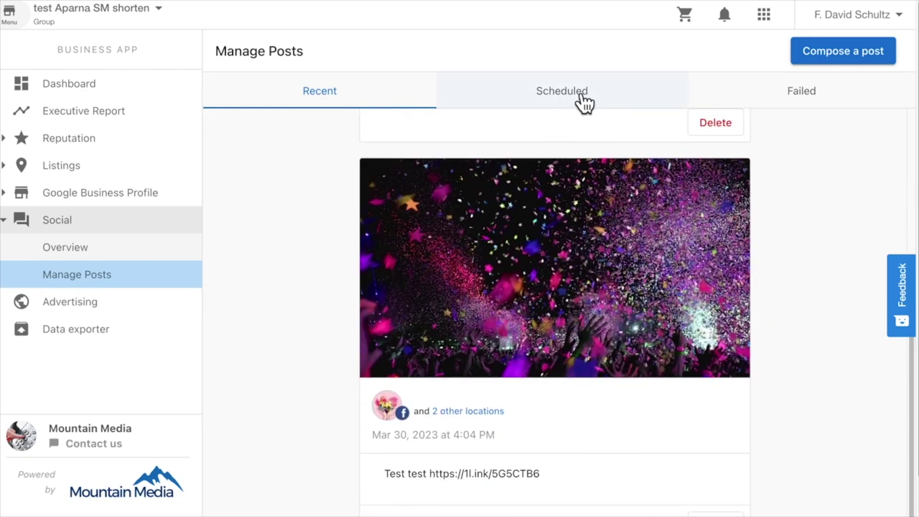
{"action": "left_click", "coordinate": [583, 101]}
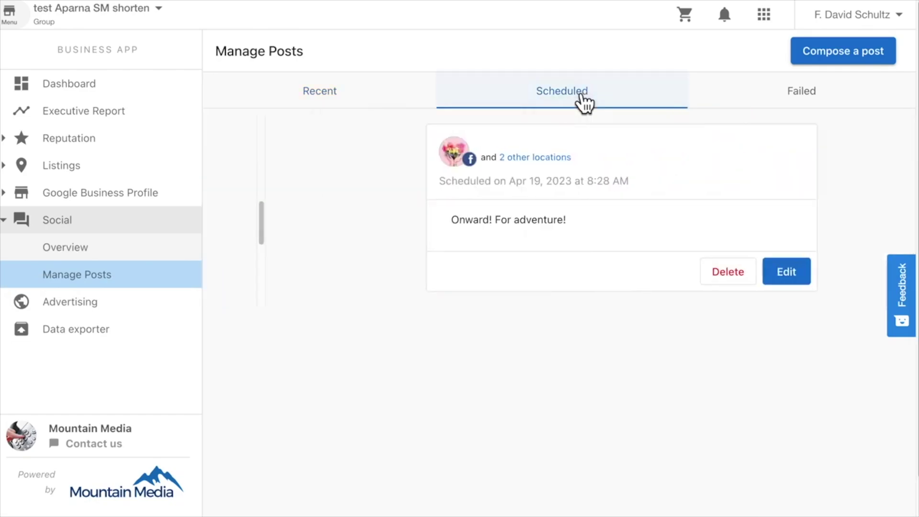
{"action": "left_click", "coordinate": [843, 106]}
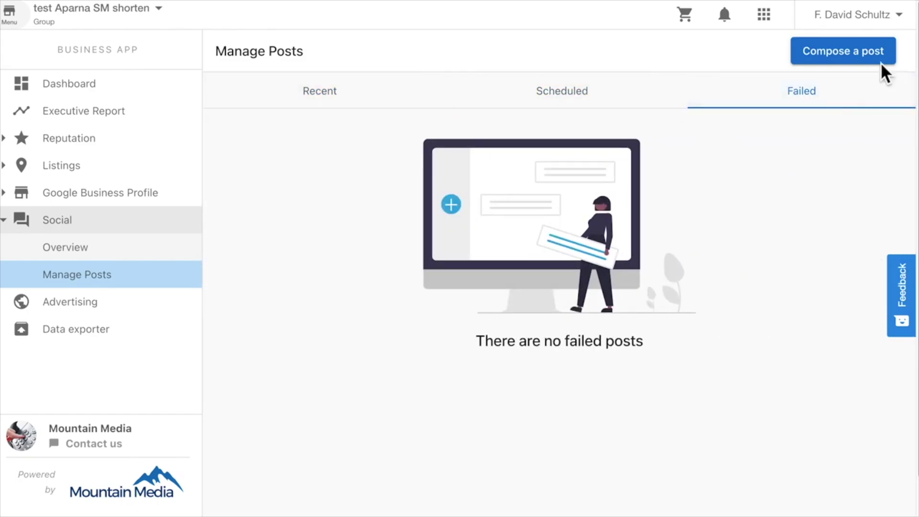
{"action": "left_click", "coordinate": [863, 57]}
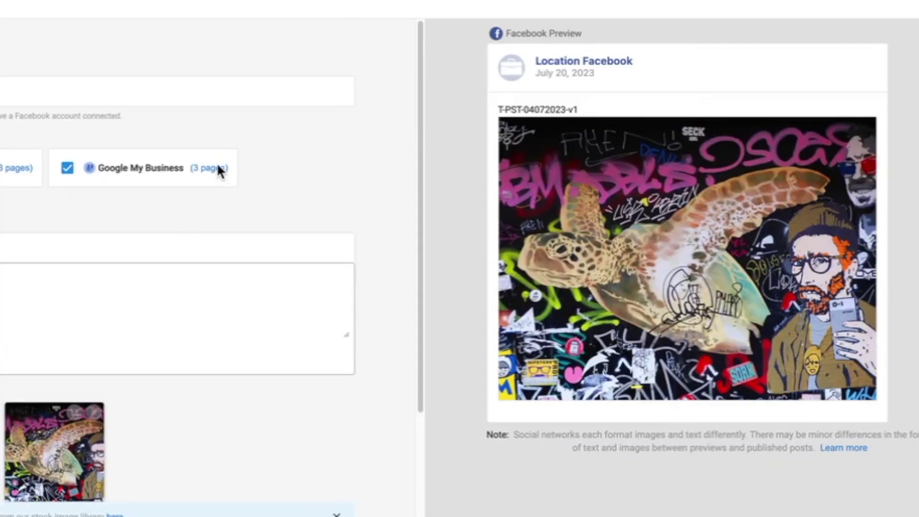
{"action": "left_click", "coordinate": [220, 170]}
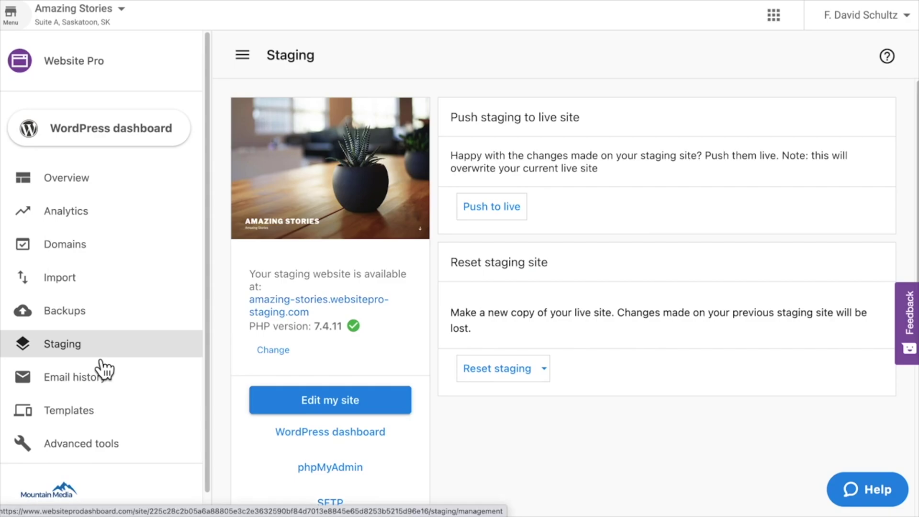
Switch the staging site's PHP version from 7.4.11 to 8.1, then revisit Overview and Staging.
{"action": "left_click", "coordinate": [274, 355]}
{"action": "left_click", "coordinate": [372, 262]}
{"action": "left_click", "coordinate": [372, 273]}
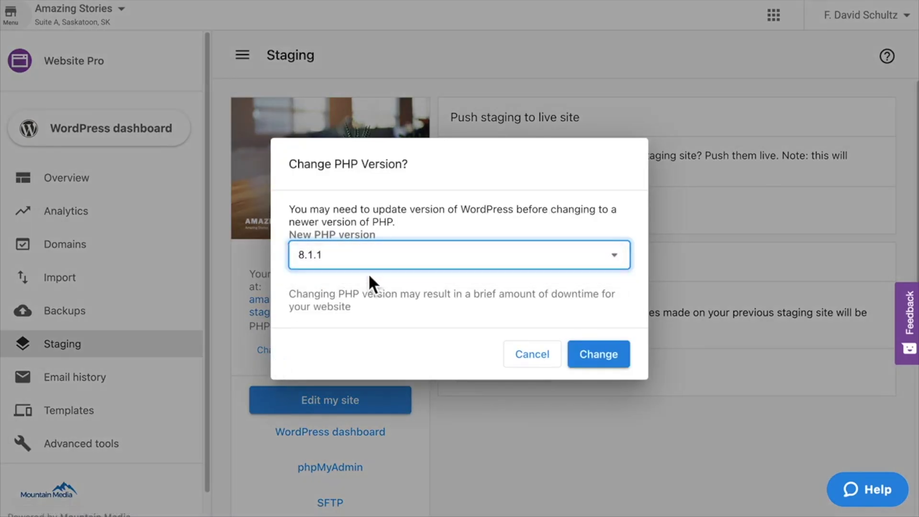
{"action": "left_click", "coordinate": [606, 361]}
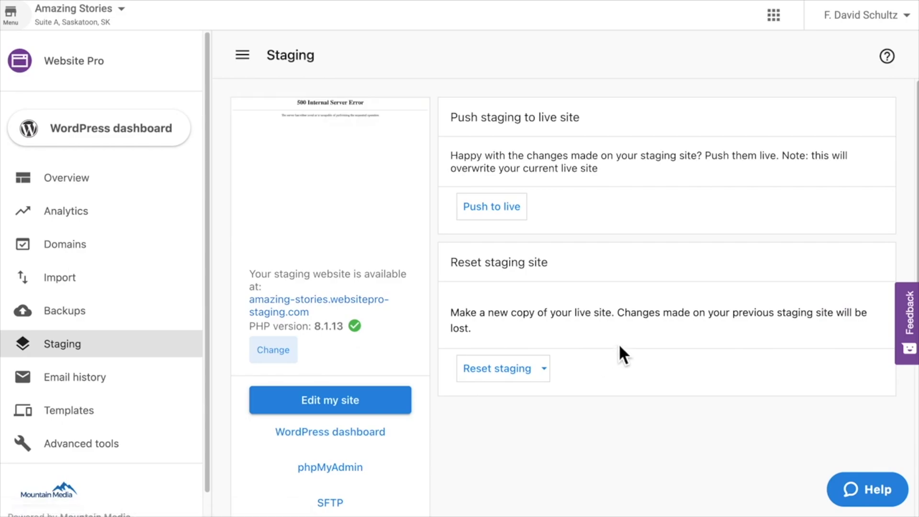
{"action": "left_click", "coordinate": [31, 192]}
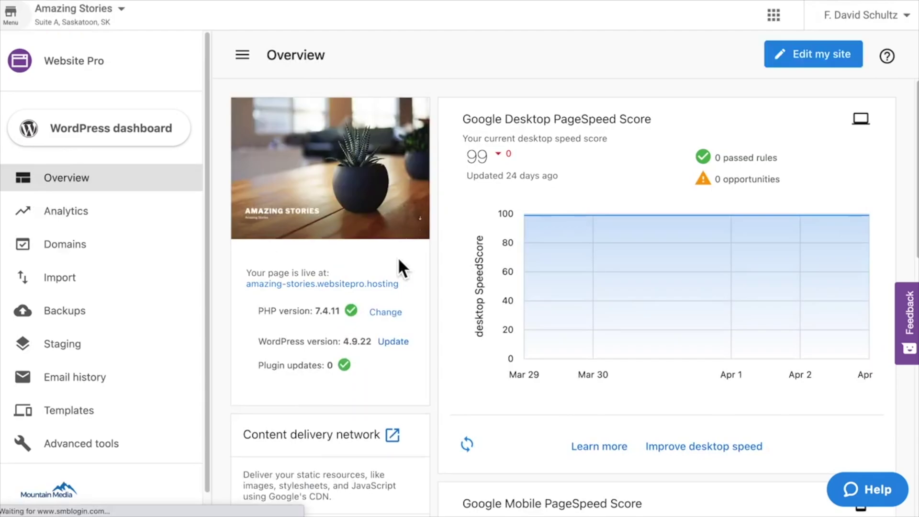
{"action": "left_click", "coordinate": [65, 346]}
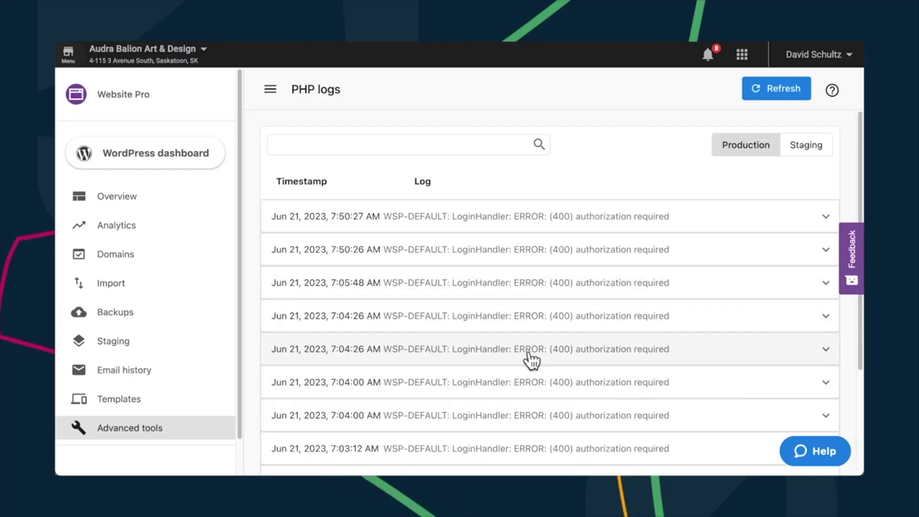
Expand the 4:22:45 AM PHP Warning entry and run Analyze log for an explanation.
{"action": "scroll", "coordinate": [528, 356], "scroll_direction": "down", "scroll_amount": 5}
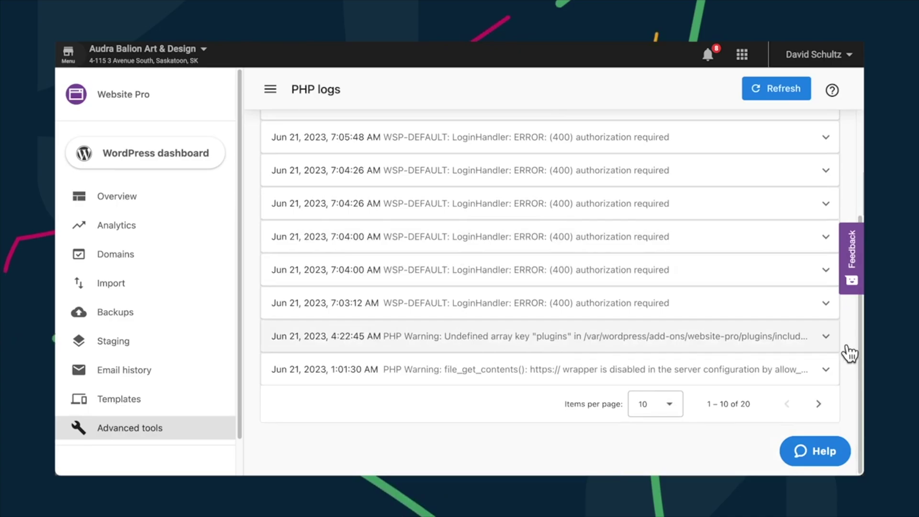
{"action": "left_click", "coordinate": [837, 348]}
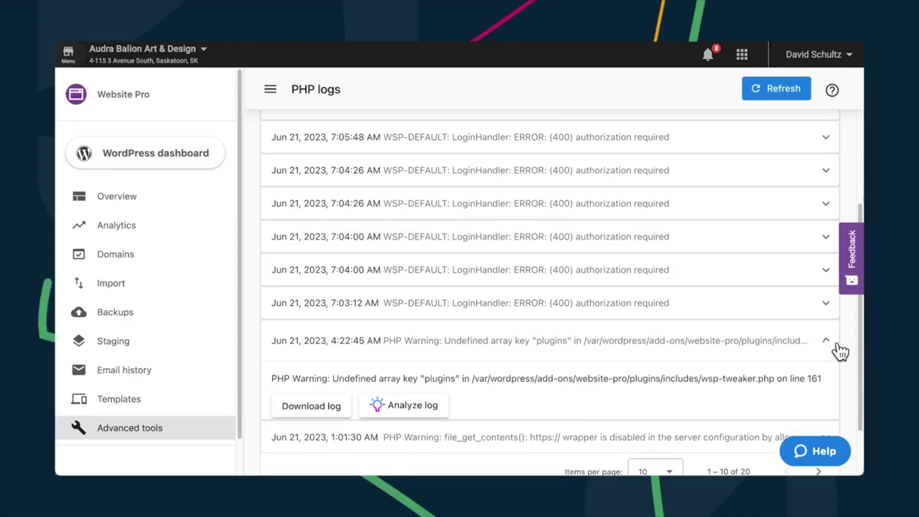
{"action": "left_click", "coordinate": [430, 414]}
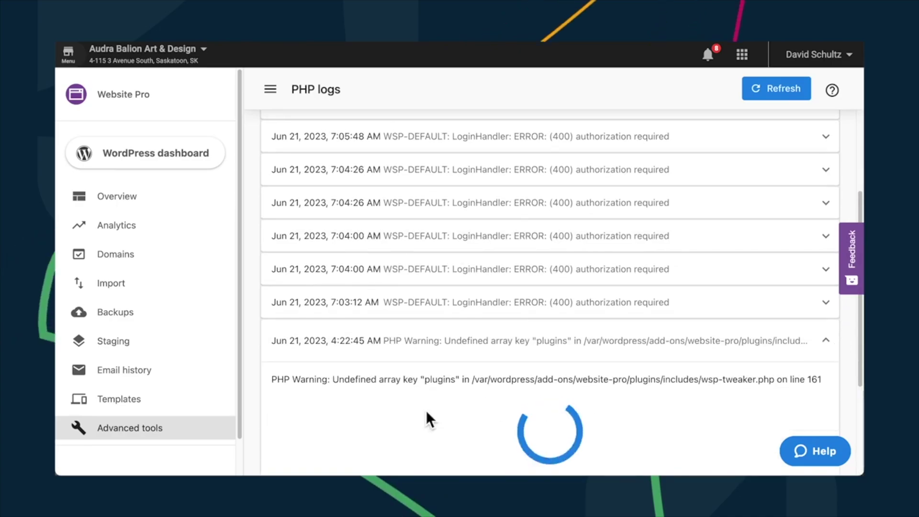
{"action": "scroll", "coordinate": [426, 411], "scroll_direction": "down", "scroll_amount": 1}
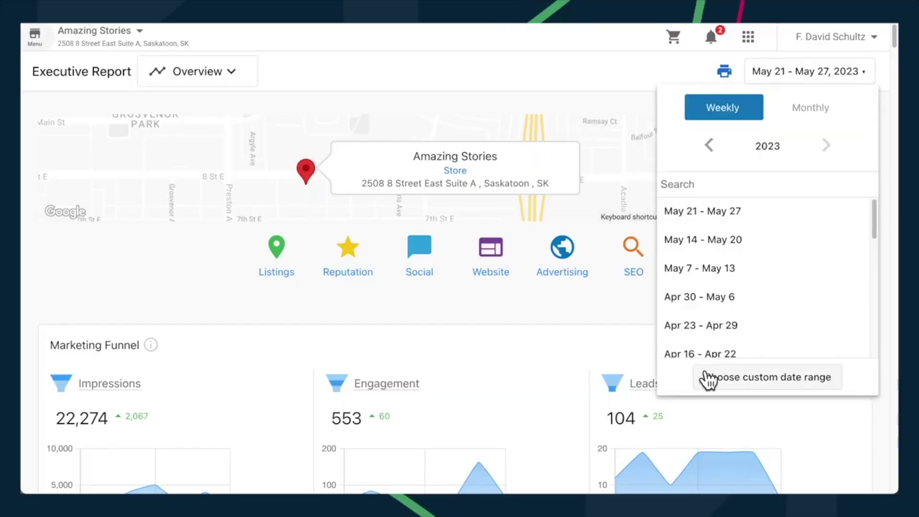
Switch the Executive Report to a custom Last 7 days range and show the presets.
{"action": "left_click", "coordinate": [771, 378]}
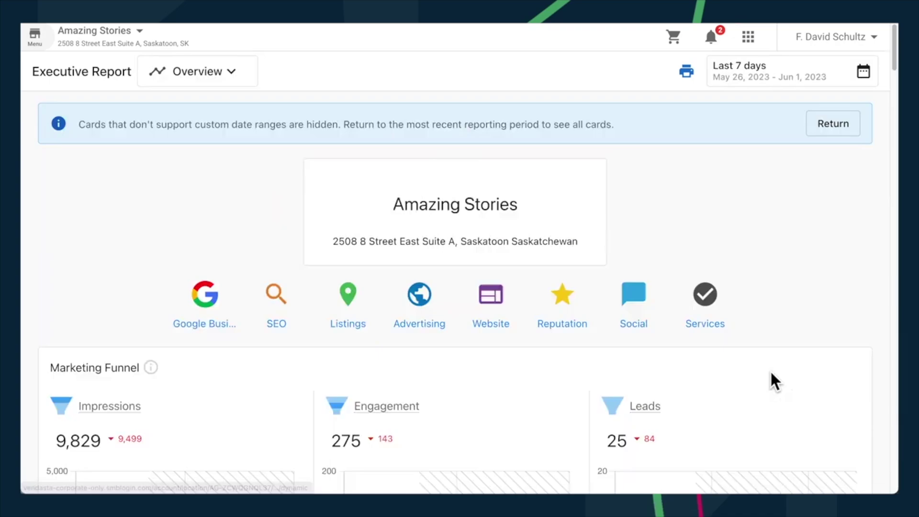
{"action": "left_click", "coordinate": [817, 72]}
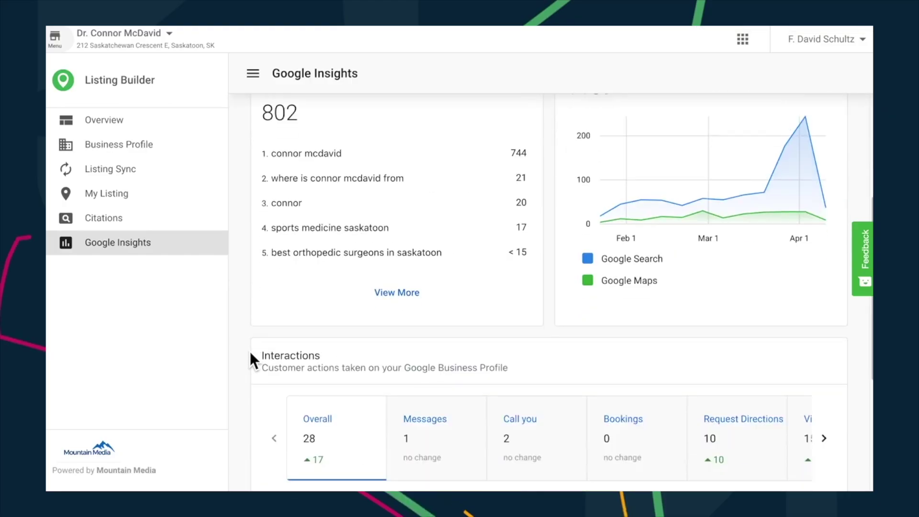
Chart Visit Your Website, then Request Directions, then Messages in the Google Insights interactions.
{"action": "scroll", "coordinate": [250, 351], "scroll_direction": "down", "scroll_amount": 3}
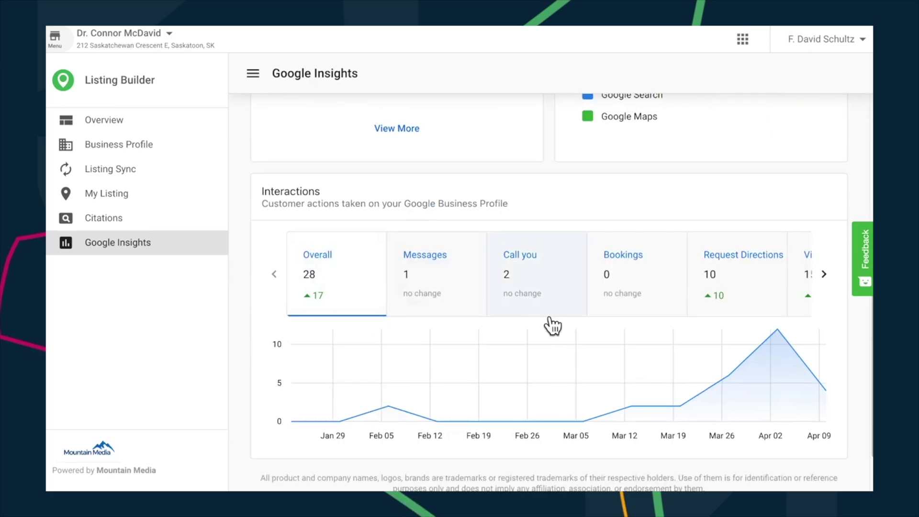
{"action": "left_click", "coordinate": [823, 279]}
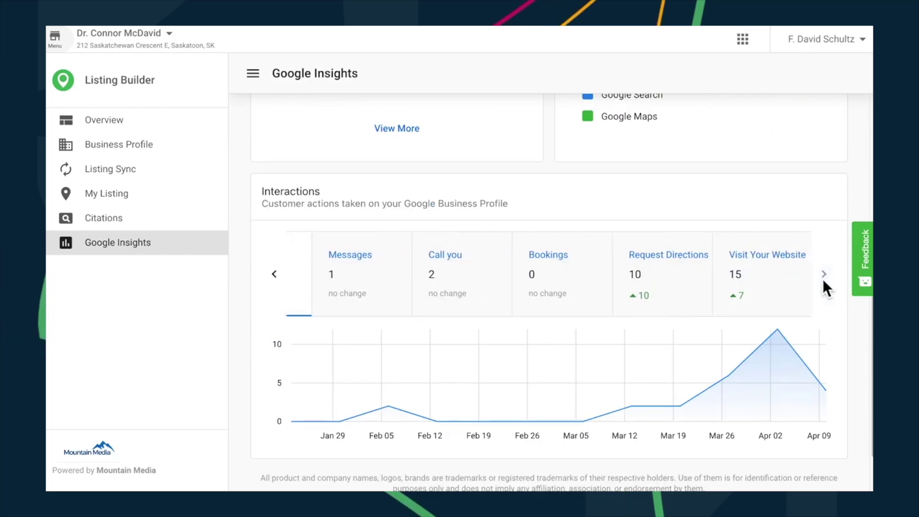
{"action": "left_click", "coordinate": [772, 267]}
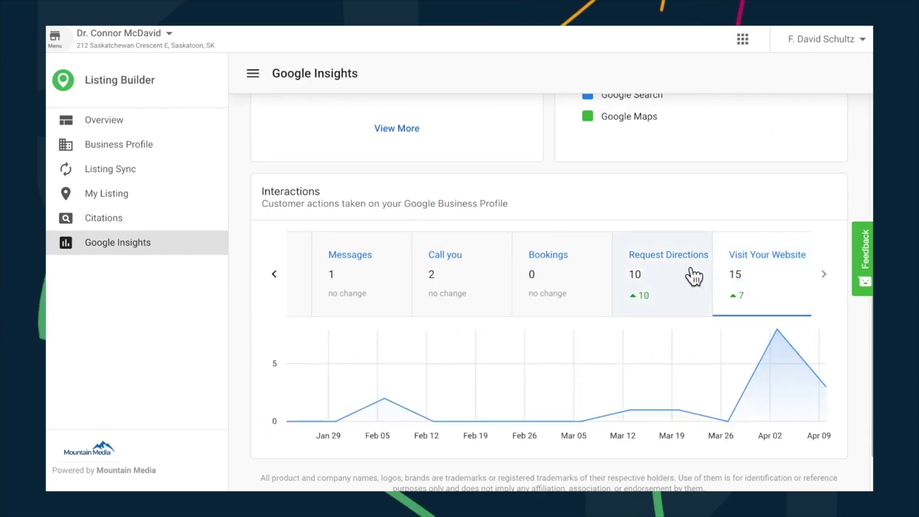
{"action": "left_click", "coordinate": [674, 274]}
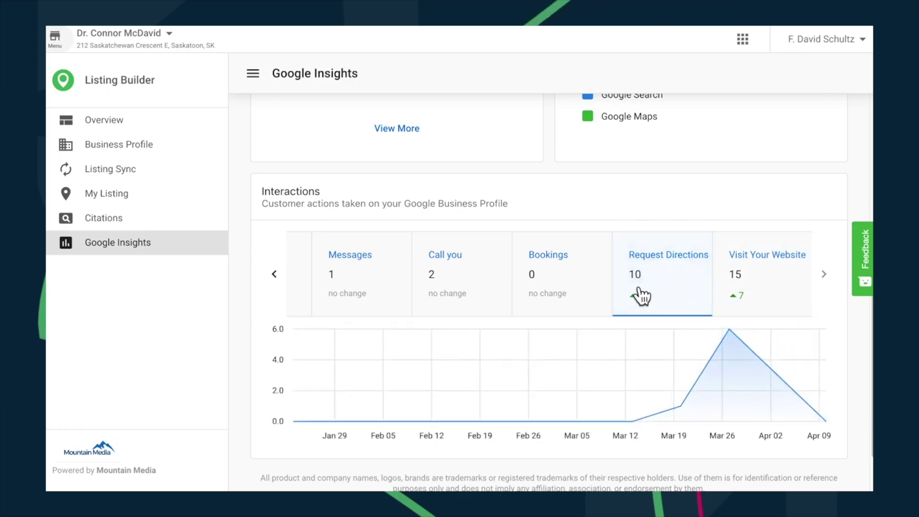
{"action": "left_click", "coordinate": [371, 273]}
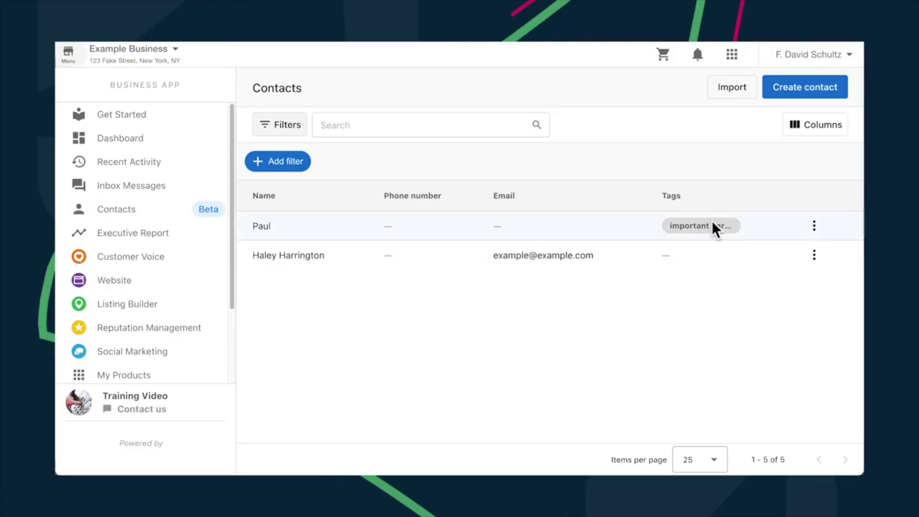
Start a new contact and enter the contact's phone number with Canada as country.
{"action": "left_click", "coordinate": [791, 93]}
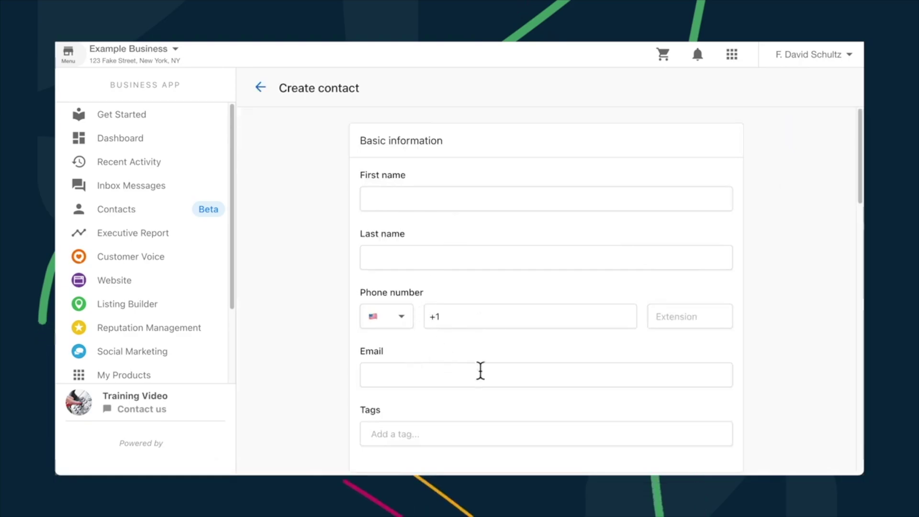
{"action": "left_click", "coordinate": [404, 320]}
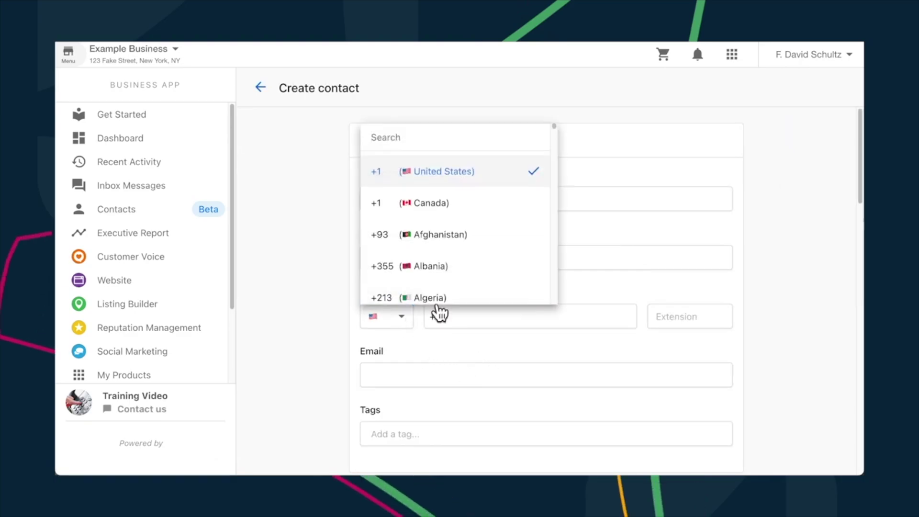
{"action": "left_click", "coordinate": [473, 201]}
{"action": "left_click", "coordinate": [496, 313]}
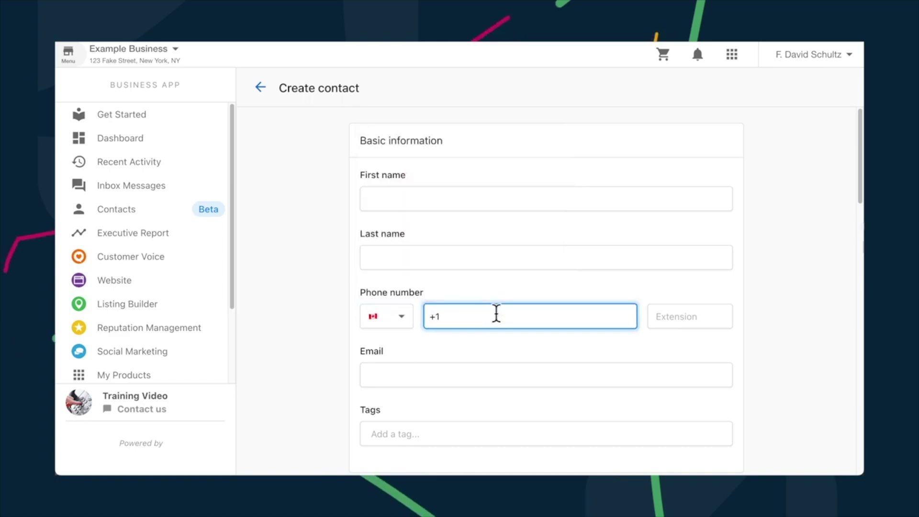
{"action": "type", "text": "30655555"}
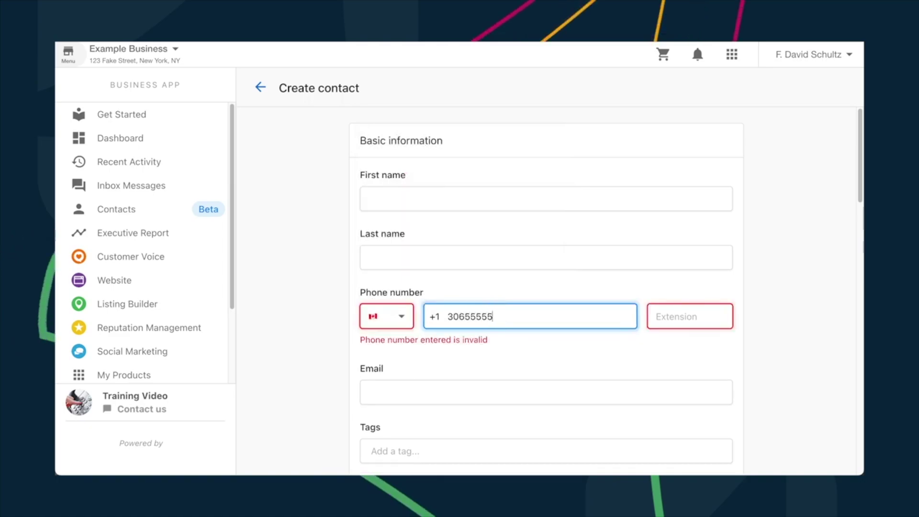
{"action": "type", "text": "55"}
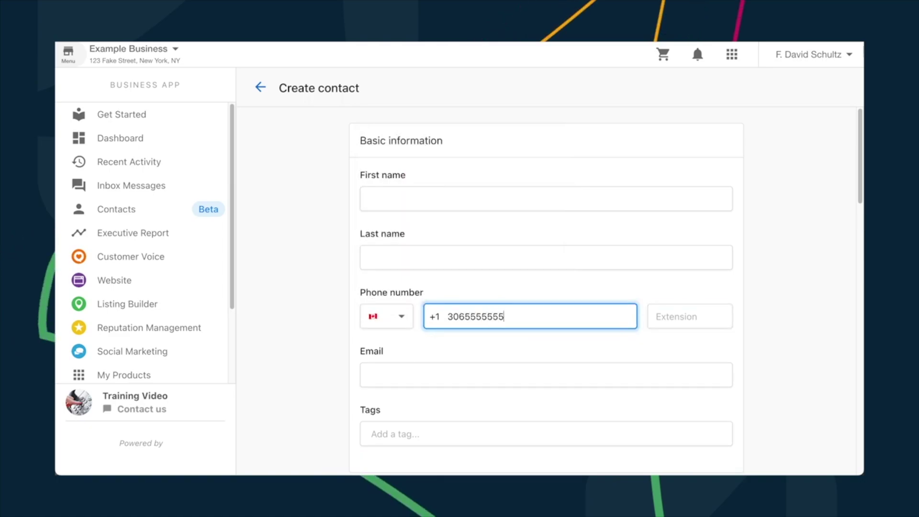
{"action": "left_click", "coordinate": [314, 325]}
Enter the contact's first and last name, tag them 'important person', and start the company name Candy House.
{"action": "left_click", "coordinate": [406, 192]}
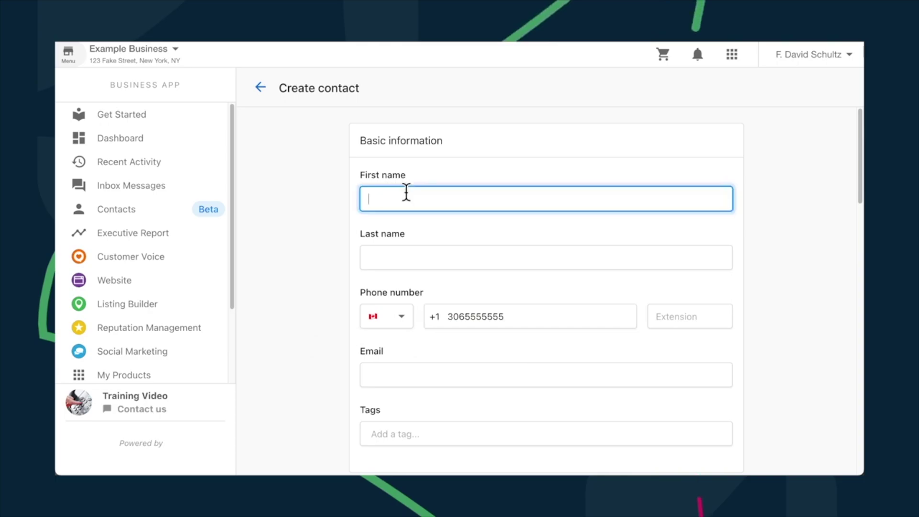
{"action": "type", "text": "C"}
{"action": "key", "text": "Tab"}
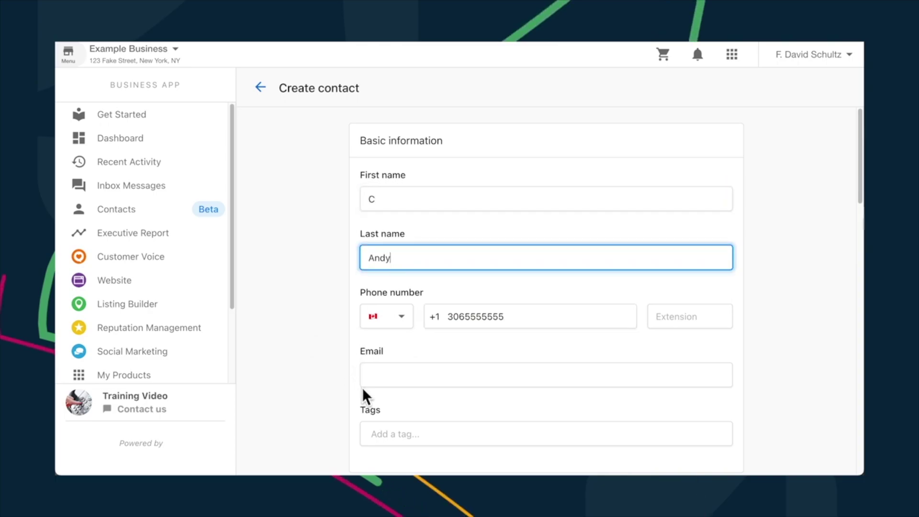
{"action": "scroll", "coordinate": [382, 404], "scroll_direction": "down", "scroll_amount": 1}
{"action": "left_click", "coordinate": [412, 416]}
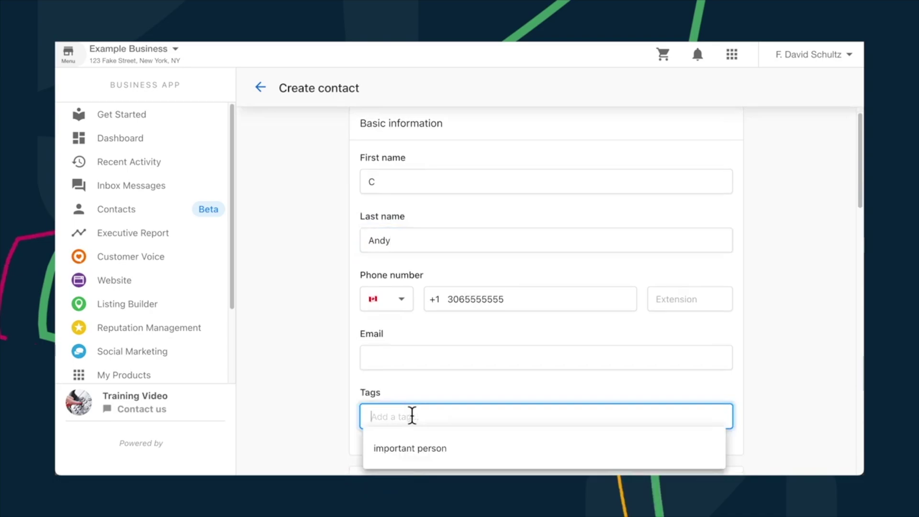
{"action": "left_click", "coordinate": [463, 455]}
{"action": "scroll", "coordinate": [320, 373], "scroll_direction": "down", "scroll_amount": 5}
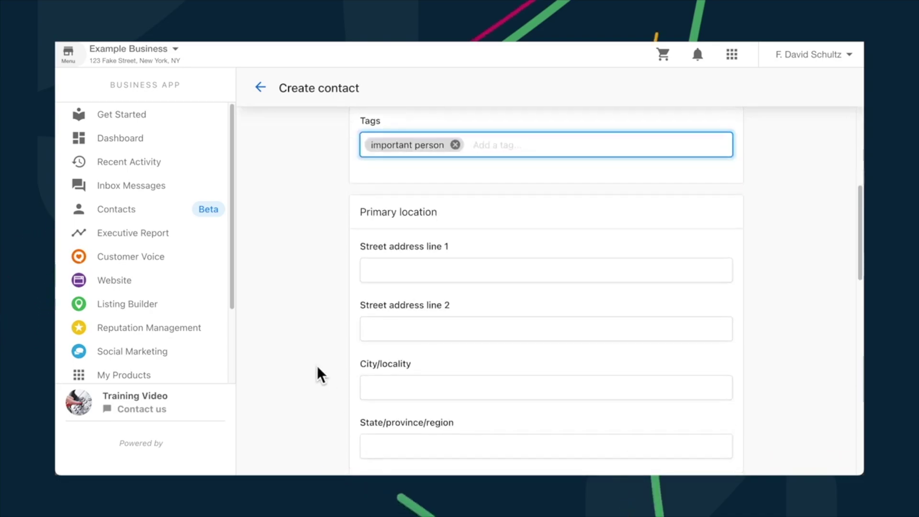
{"action": "scroll", "coordinate": [320, 374], "scroll_direction": "down", "scroll_amount": 10}
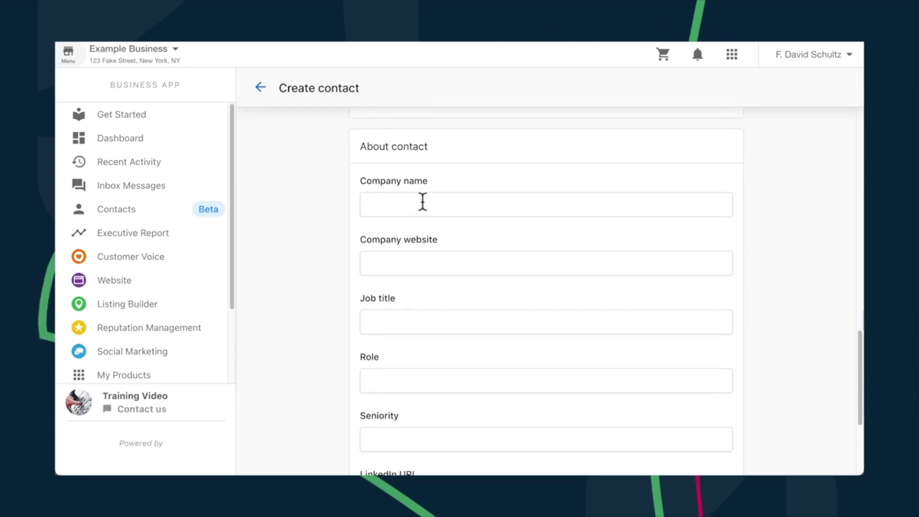
{"action": "left_click", "coordinate": [422, 202]}
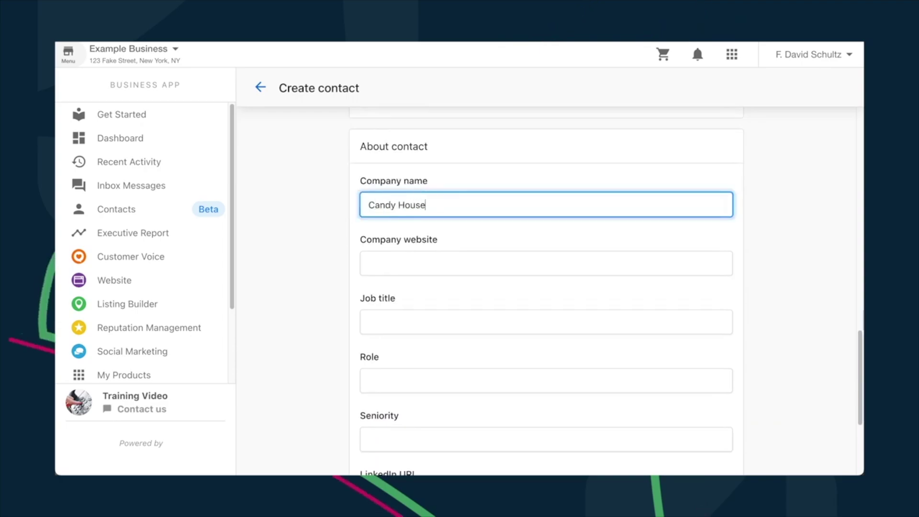